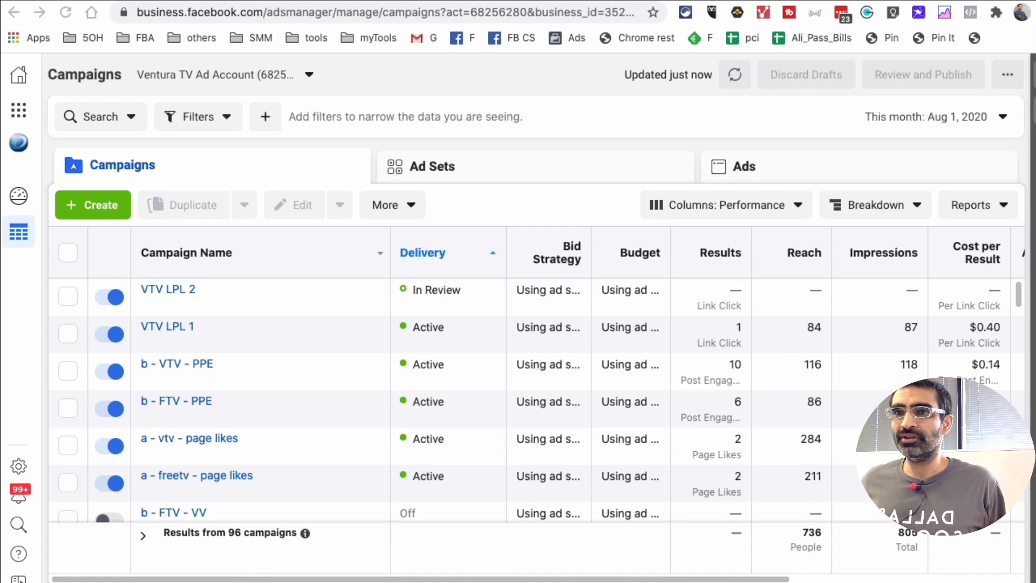
- Open the ad account's Audiences page and look over the existing audiences
{"action": "left_click_drag", "start_coordinate": [1032, 582], "coordinate": [1024, 572]}
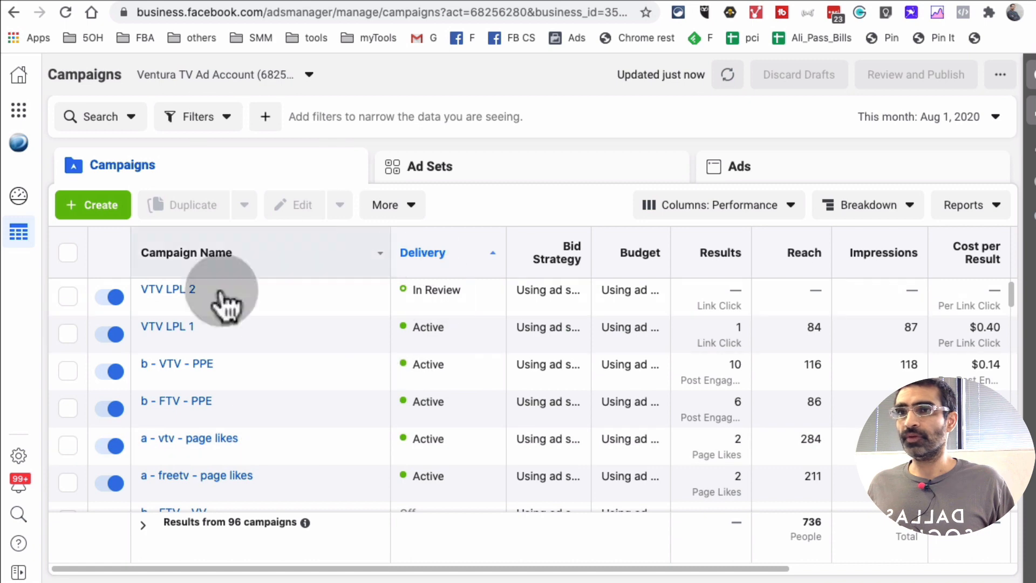
{"action": "left_click", "coordinate": [19, 110]}
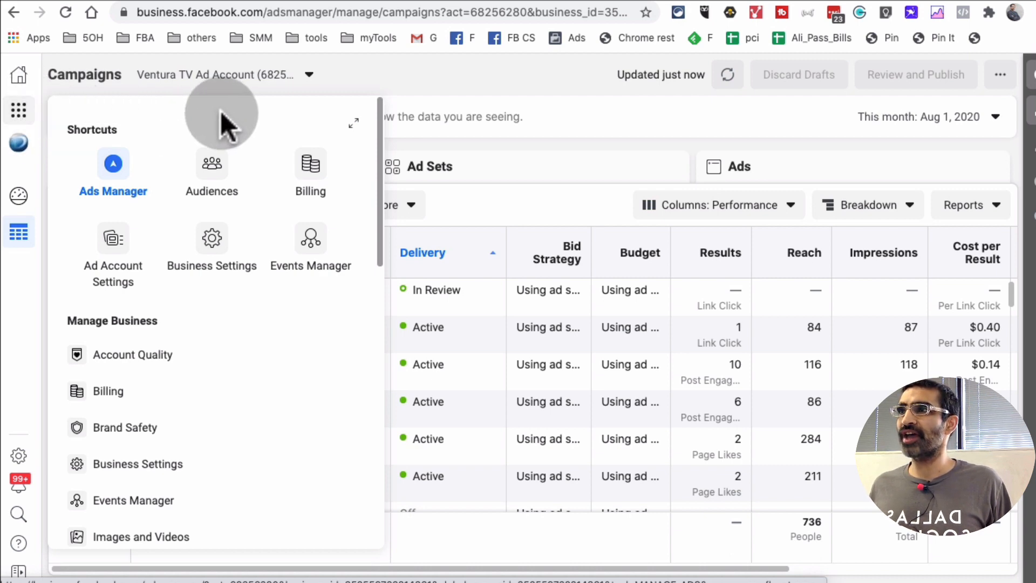
{"action": "left_click", "coordinate": [225, 173]}
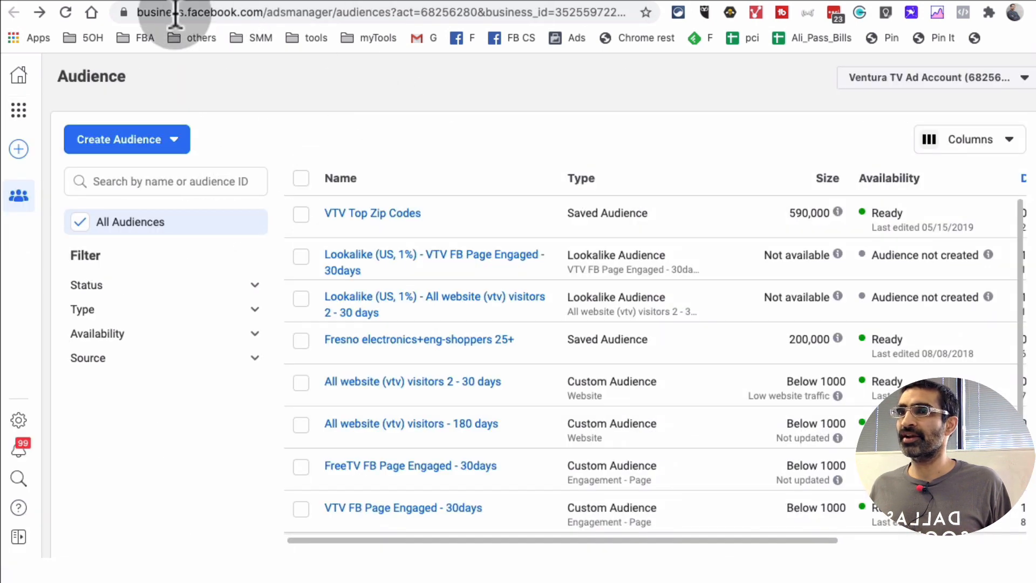
{"action": "left_click", "coordinate": [597, 248]}
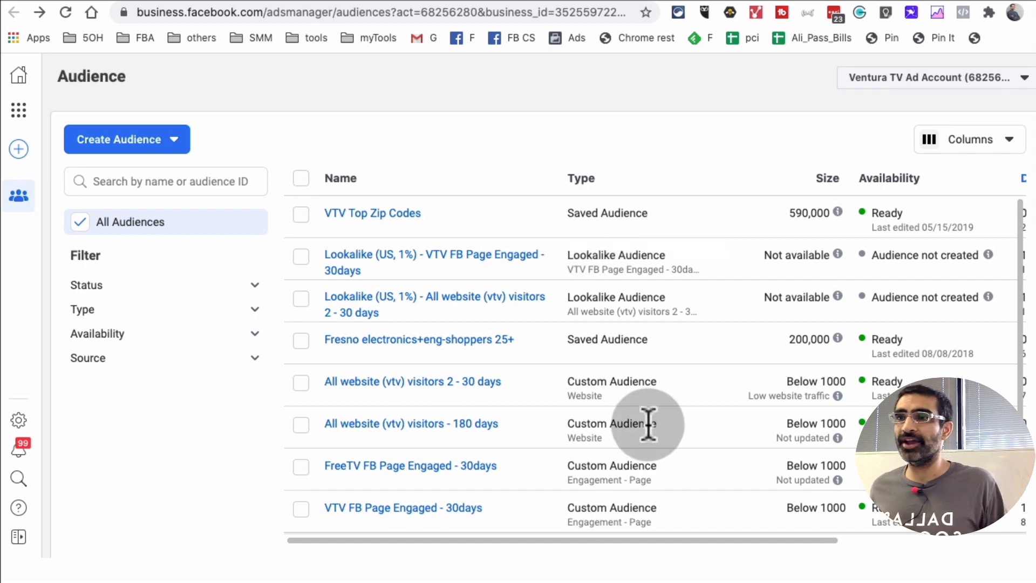
{"action": "left_click_drag", "start_coordinate": [655, 538], "coordinate": [603, 541]}
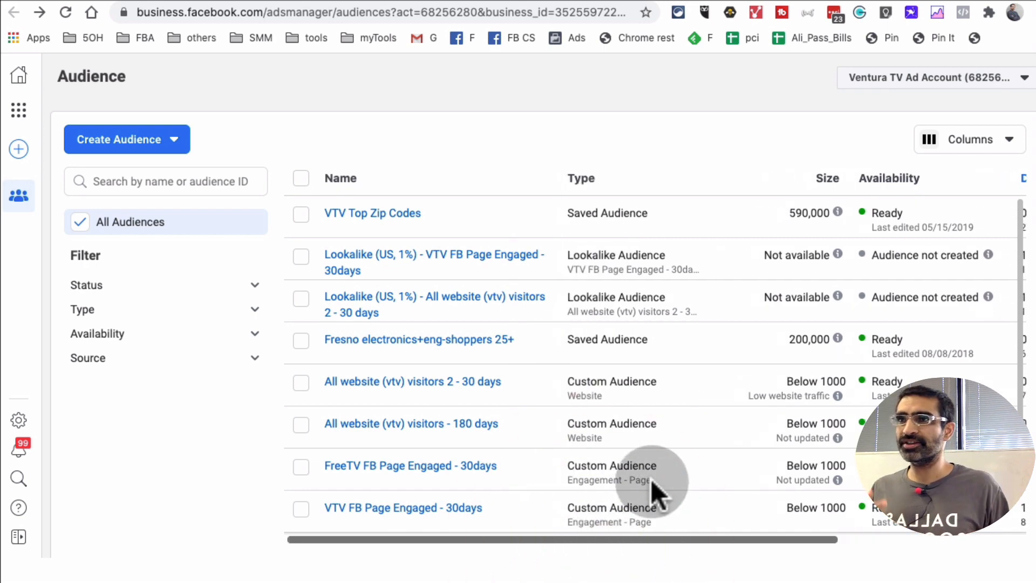
{"action": "scroll", "coordinate": [635, 339], "scroll_direction": "down", "scroll_amount": 1}
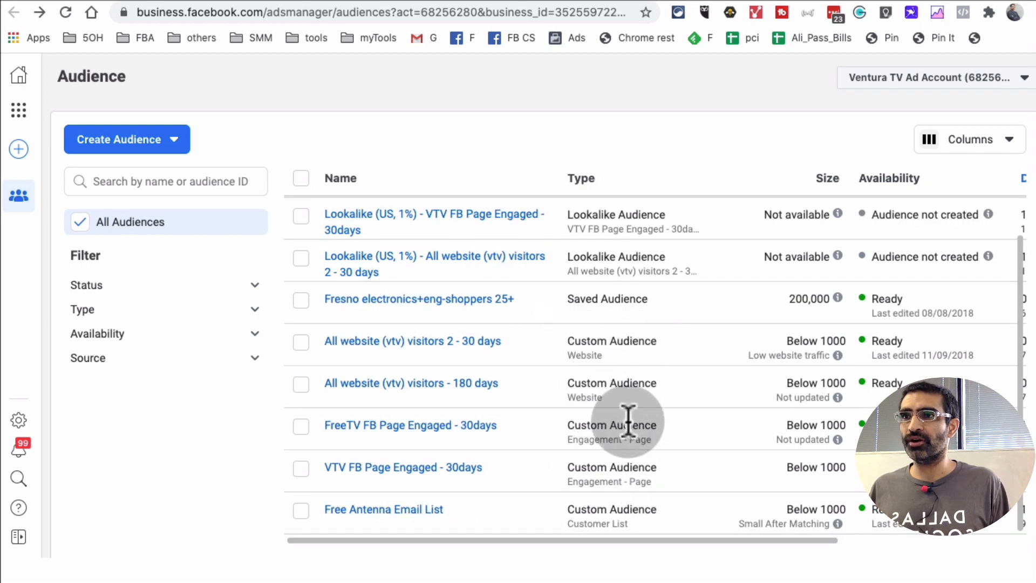
{"action": "scroll", "coordinate": [629, 443], "scroll_direction": "up", "scroll_amount": 1}
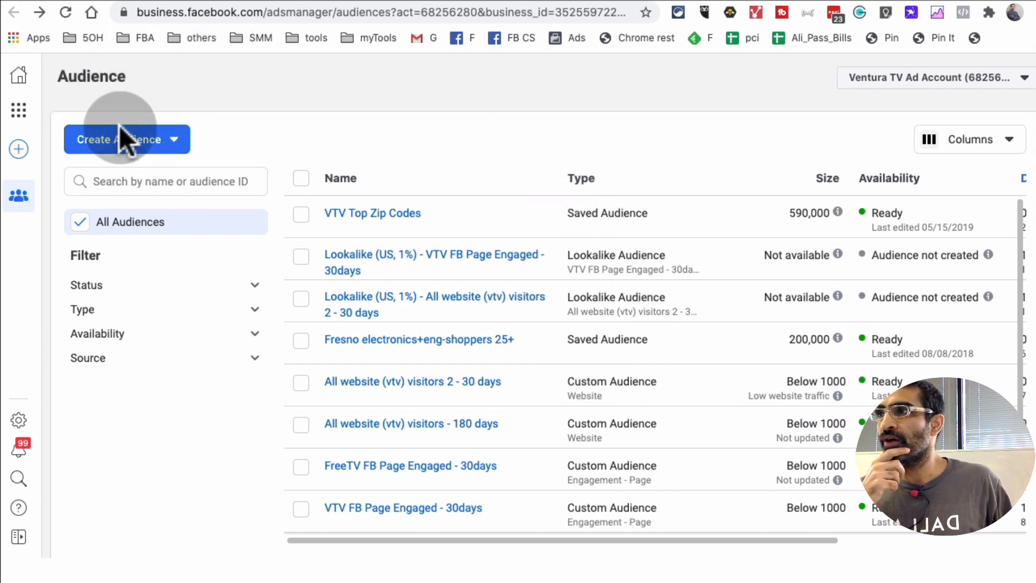
- Start a new Custom Audience that uses an Instagram account as its source
{"action": "left_click", "coordinate": [164, 140]}
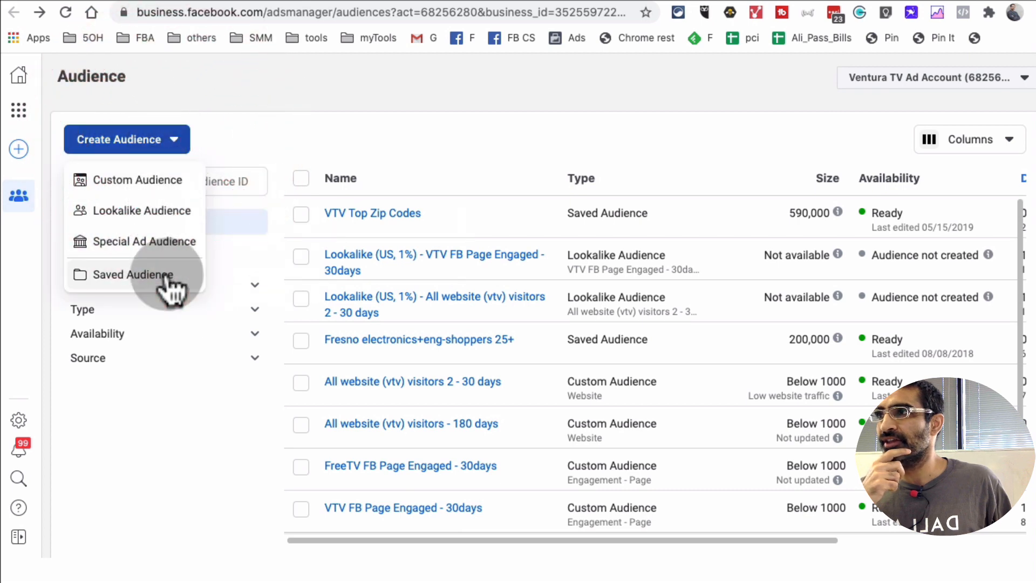
{"action": "mouse_move", "coordinate": [89, 184]}
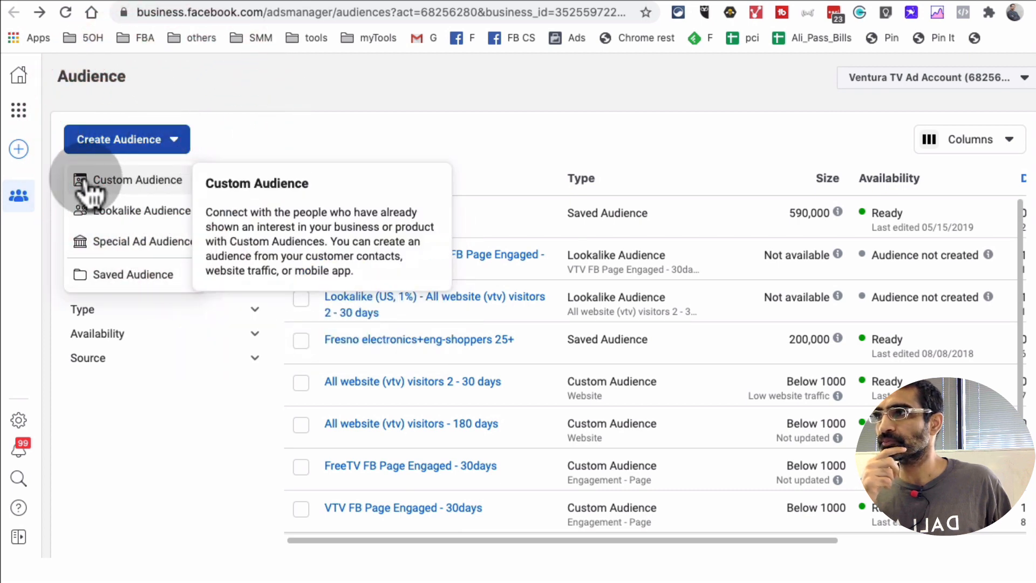
{"action": "left_click", "coordinate": [144, 186]}
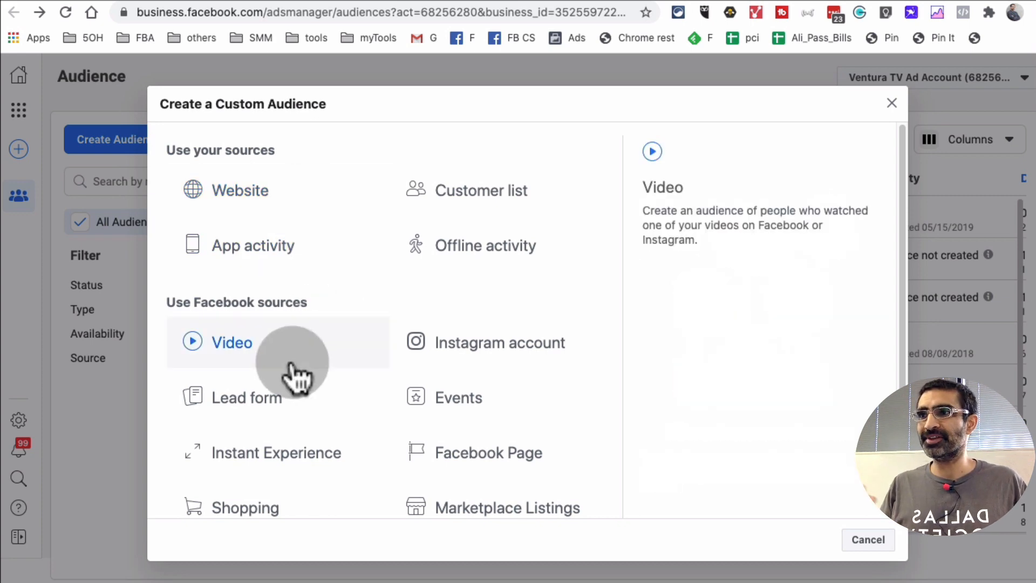
{"action": "scroll", "coordinate": [290, 448], "scroll_direction": "down", "scroll_amount": 1}
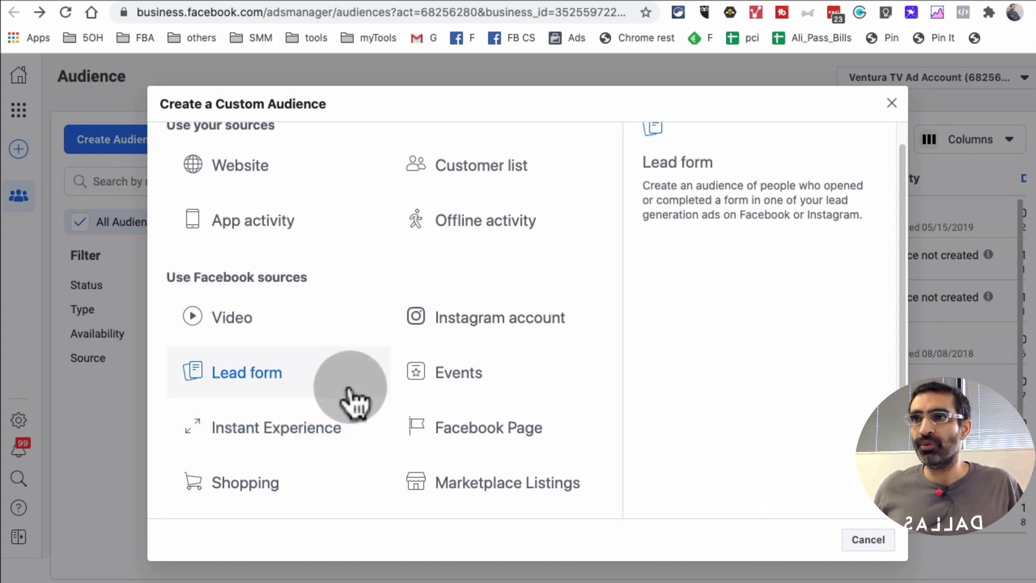
{"action": "left_click", "coordinate": [518, 326]}
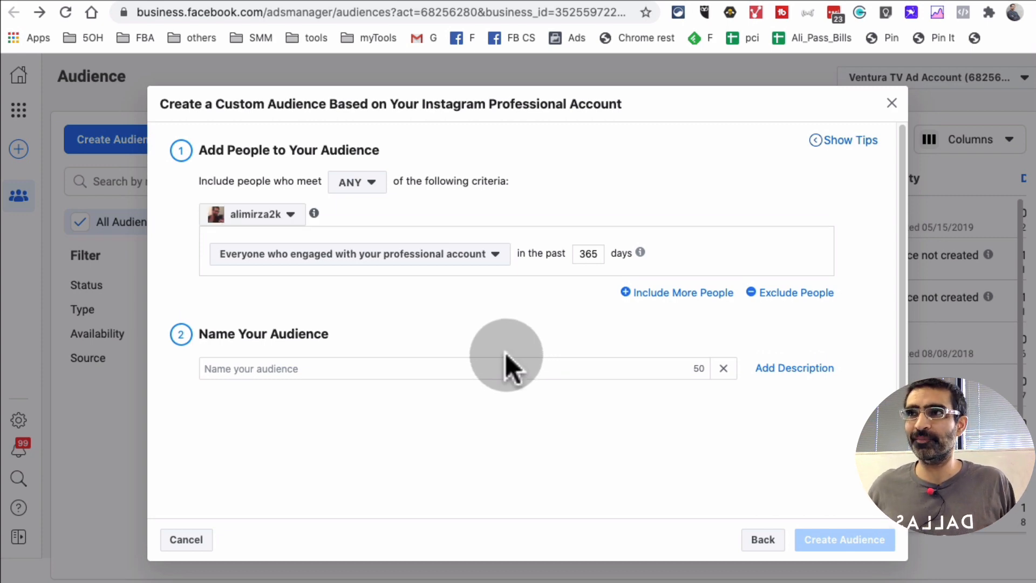
- Set the audience's source Instagram account to venturatvappliance
{"action": "left_click", "coordinate": [258, 213]}
{"action": "scroll", "coordinate": [279, 270], "scroll_direction": "down", "scroll_amount": 5}
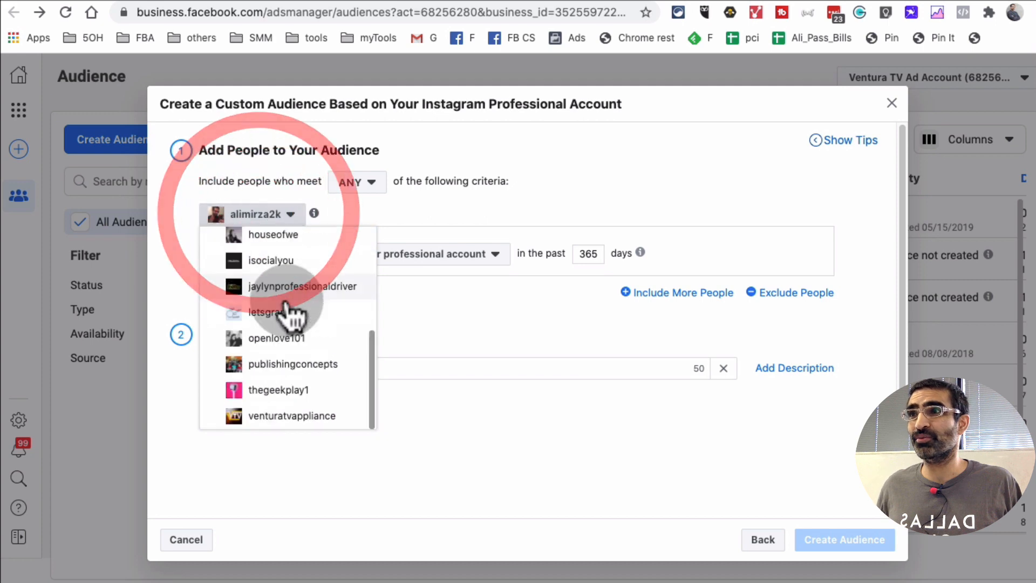
{"action": "left_click", "coordinate": [291, 419]}
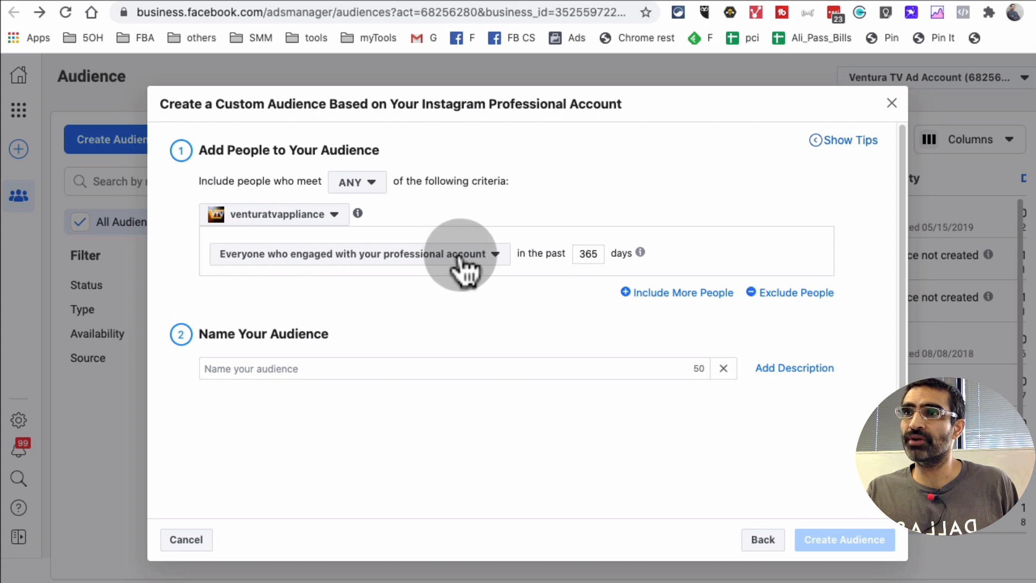
- Include everyone who engaged with the professional account in the past 180 days
{"action": "double_click", "coordinate": [594, 256]}
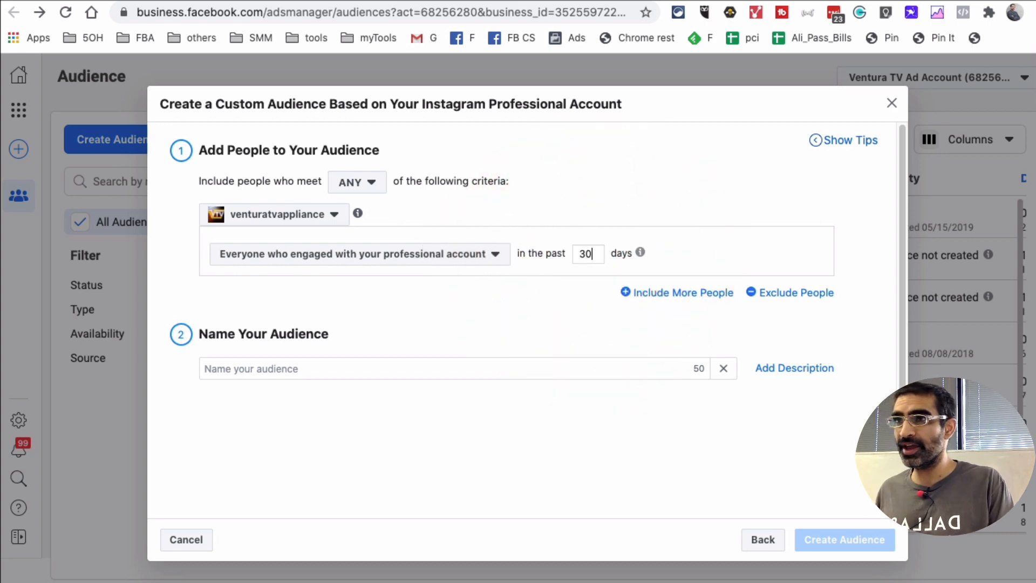
{"action": "key", "text": "BackSpace"}
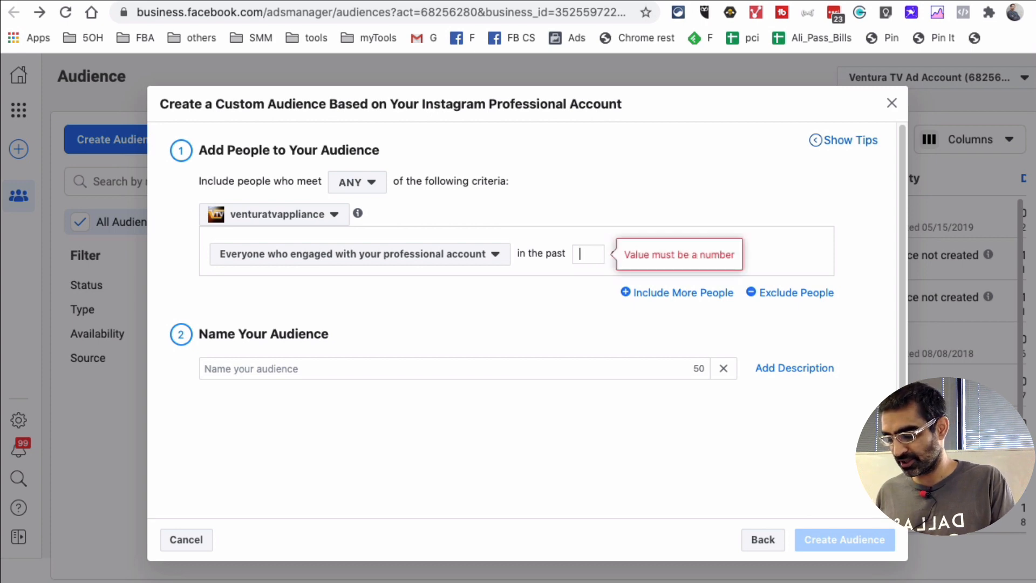
{"action": "type", "text": "60"}
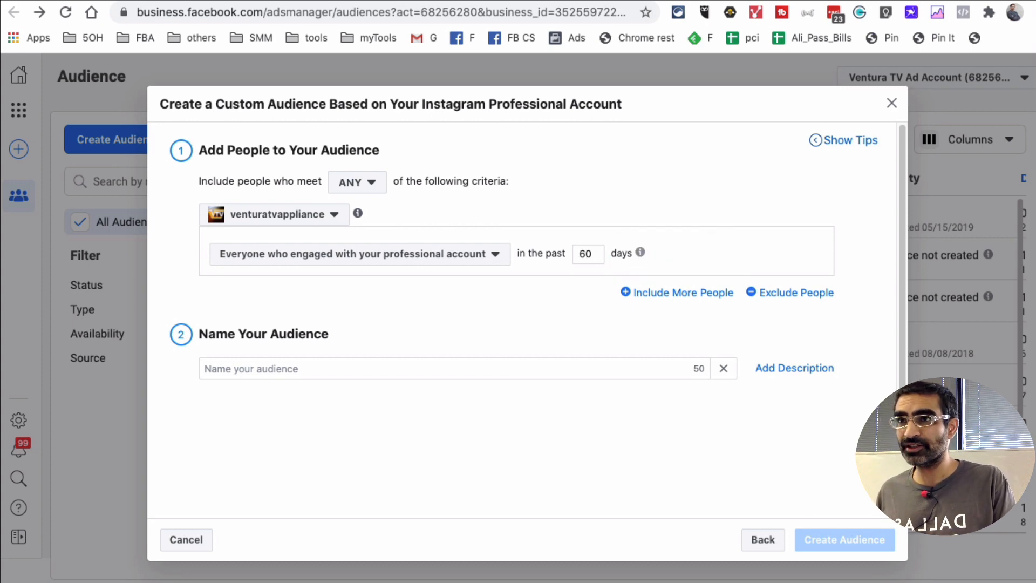
{"action": "key", "text": "BackSpace"}
{"action": "key", "text": "BackSpace"}
{"action": "type", "text": "180"}
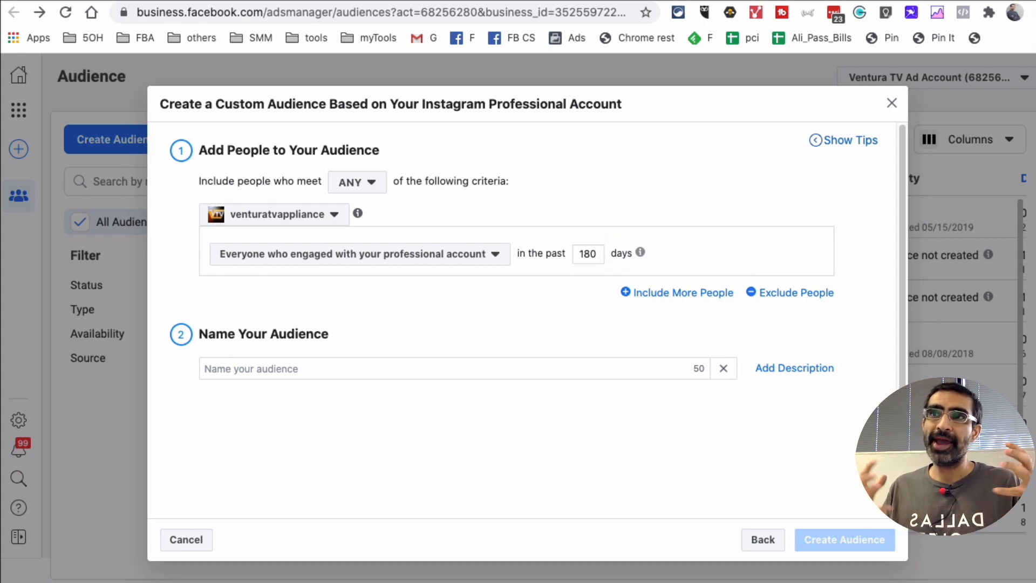
{"action": "left_click", "coordinate": [465, 260]}
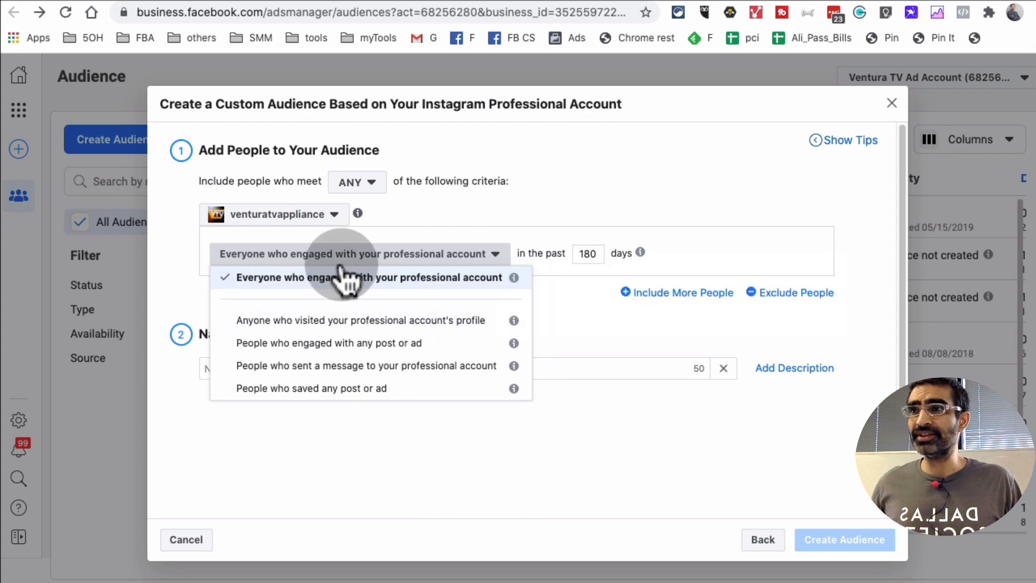
{"action": "left_click", "coordinate": [306, 278]}
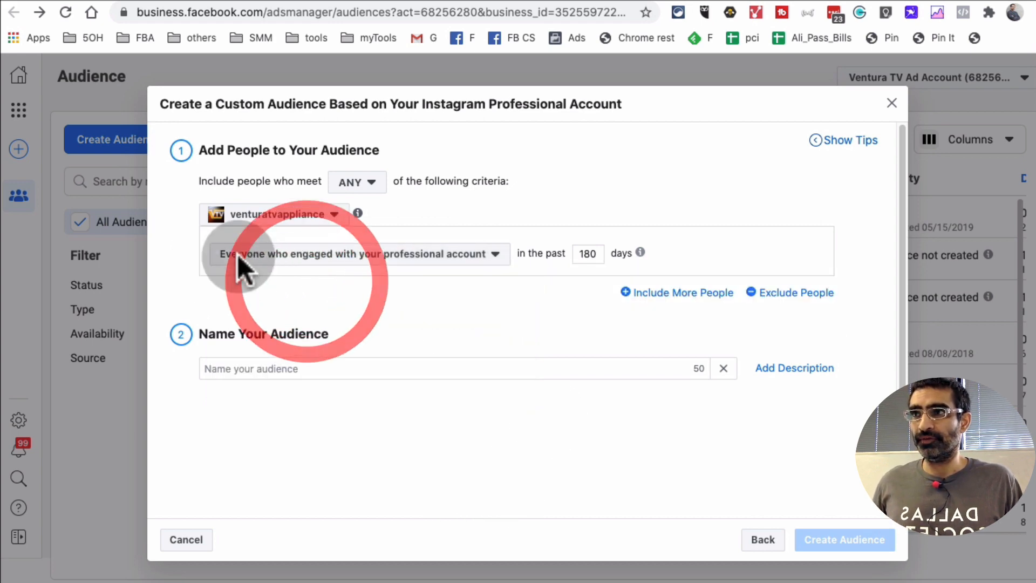
{"action": "mouse_move", "coordinate": [608, 265]}
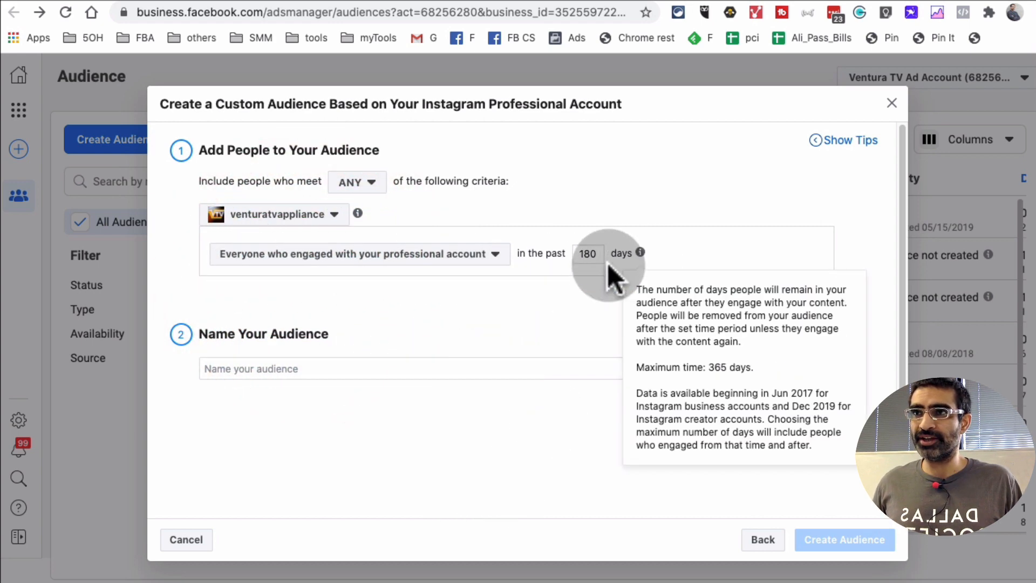
- Name the audience "VTV IG engaged 180", create it and return to the audience list
{"action": "left_click", "coordinate": [336, 377]}
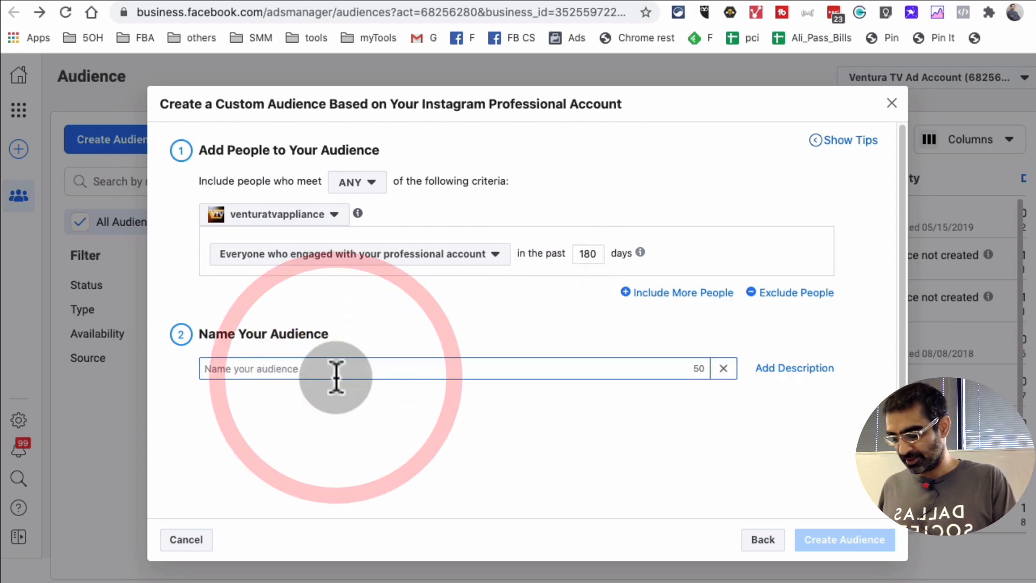
{"action": "type", "text": "VTV "}
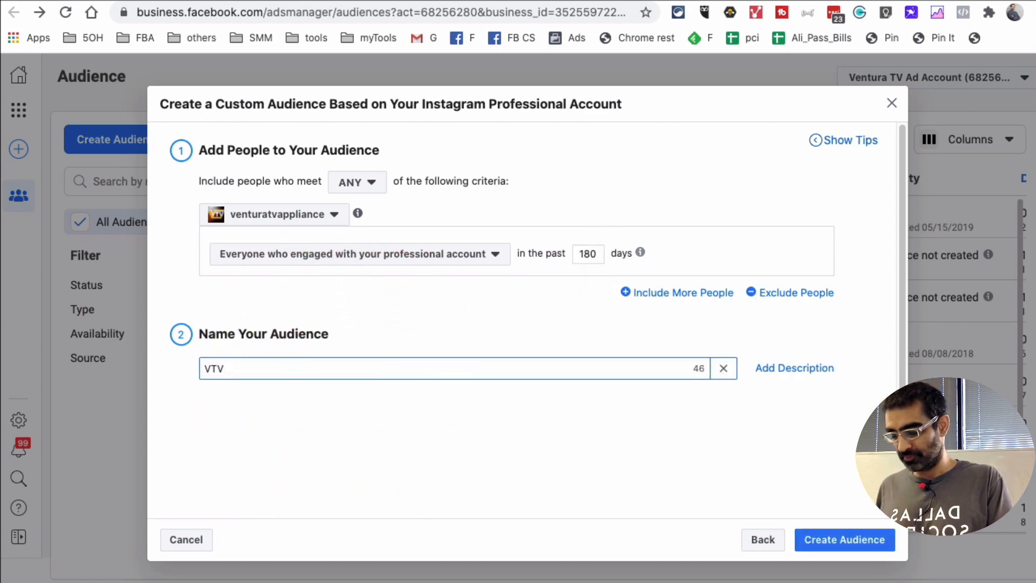
{"action": "type", "text": "IG "}
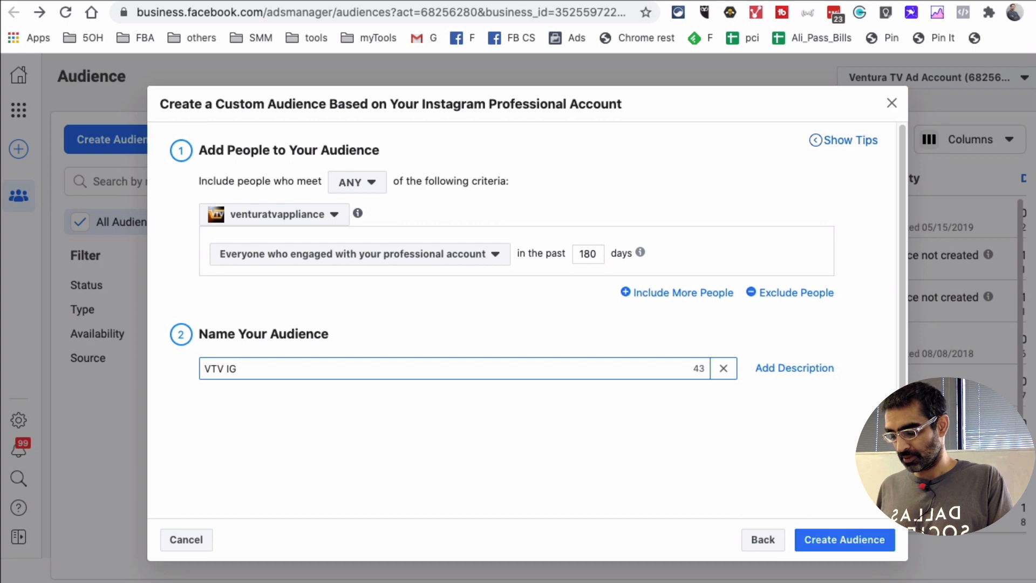
{"action": "type", "text": "eng"}
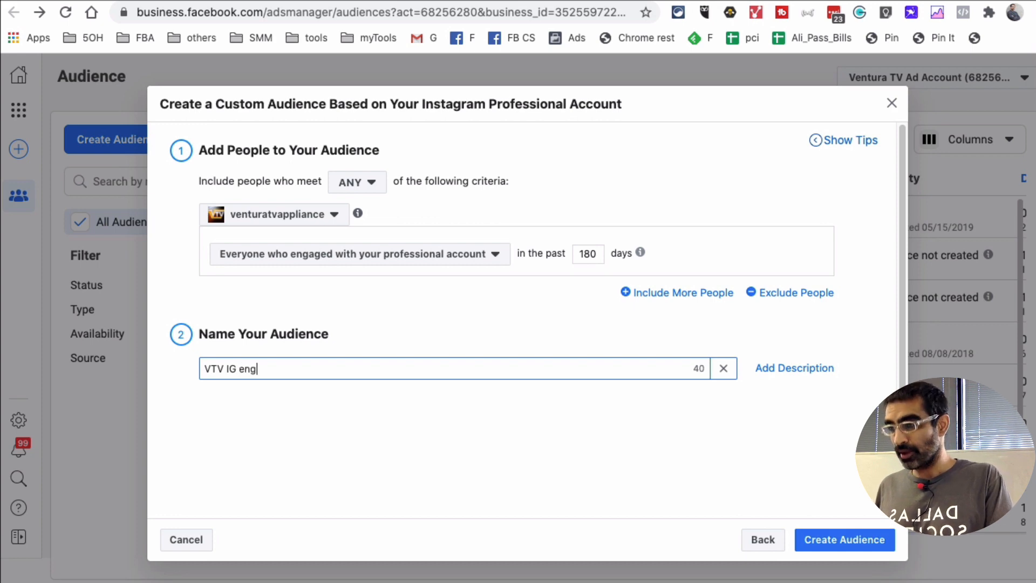
{"action": "type", "text": "aged 180"}
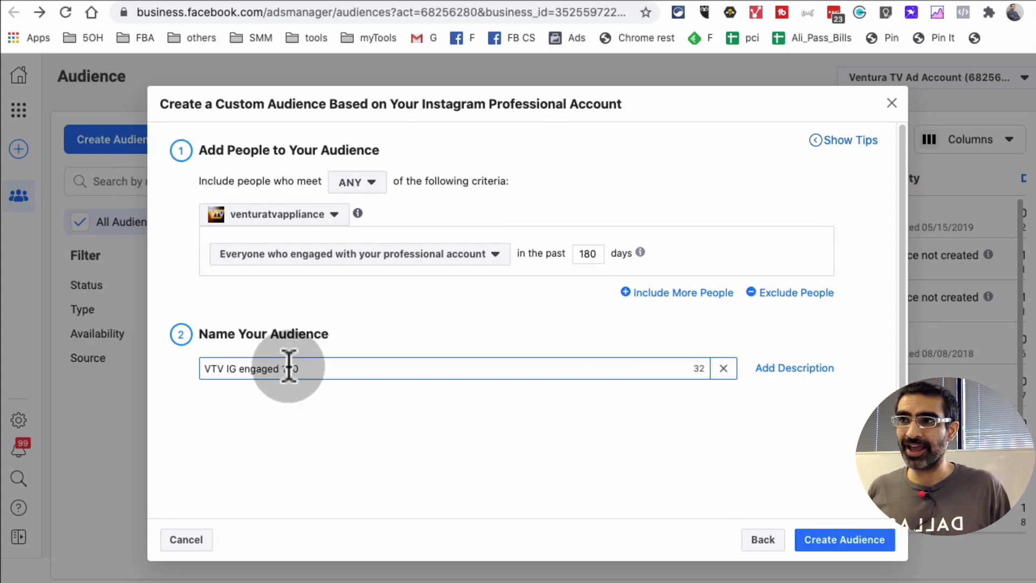
{"action": "left_click", "coordinate": [864, 539]}
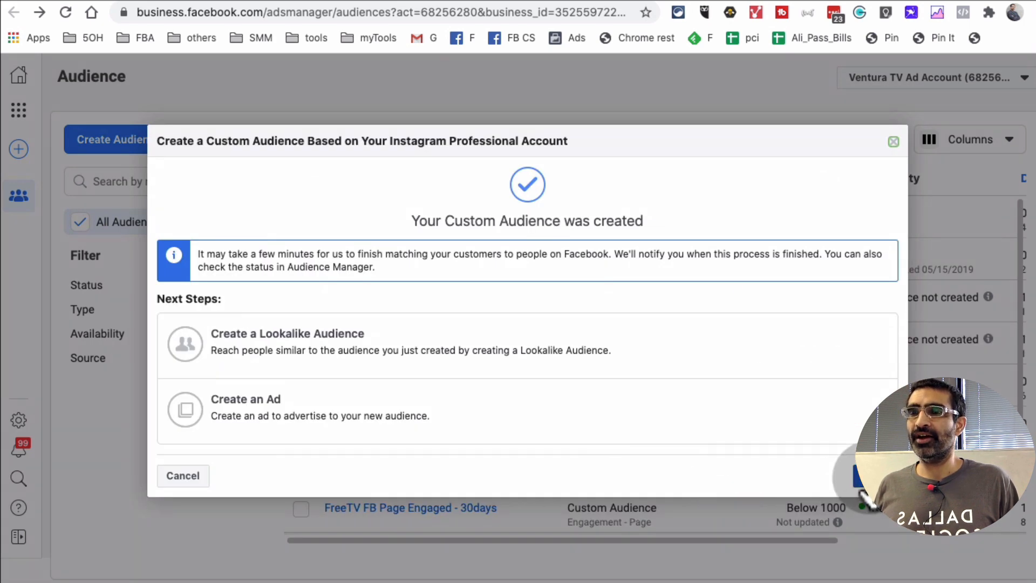
{"action": "left_click", "coordinate": [862, 493]}
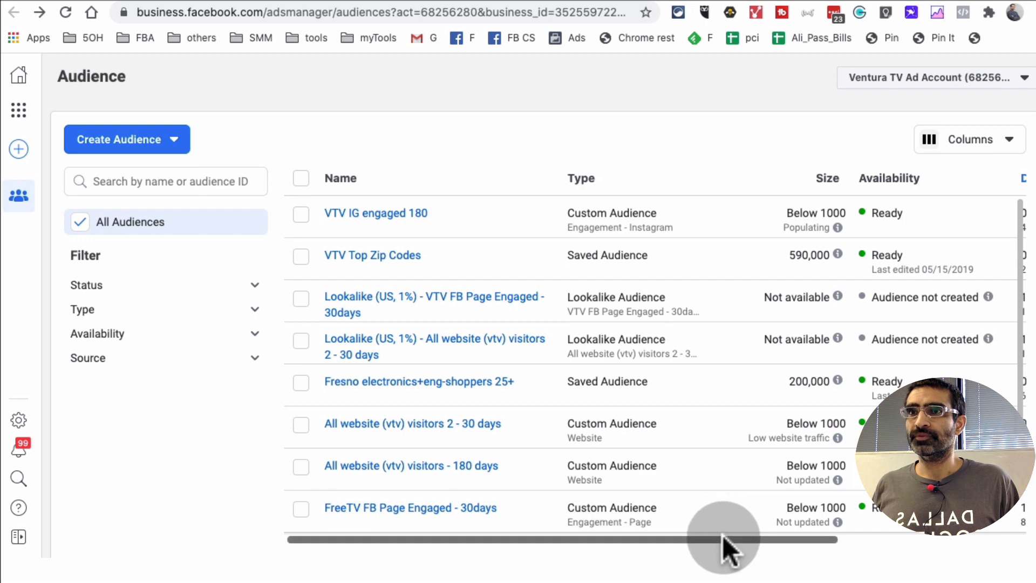
- Select the VTV IG engaged 180 audience, review its rules, and examine the sizes and availability of the listed audiences
{"action": "left_click_drag", "start_coordinate": [723, 532], "coordinate": [702, 512]}
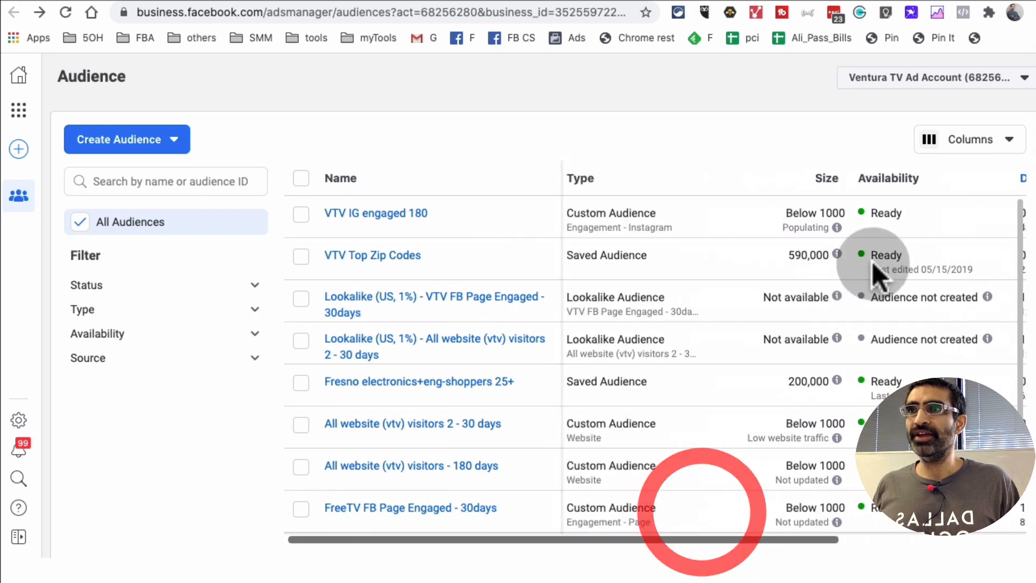
{"action": "left_click", "coordinate": [300, 214]}
{"action": "mouse_move", "coordinate": [378, 237]}
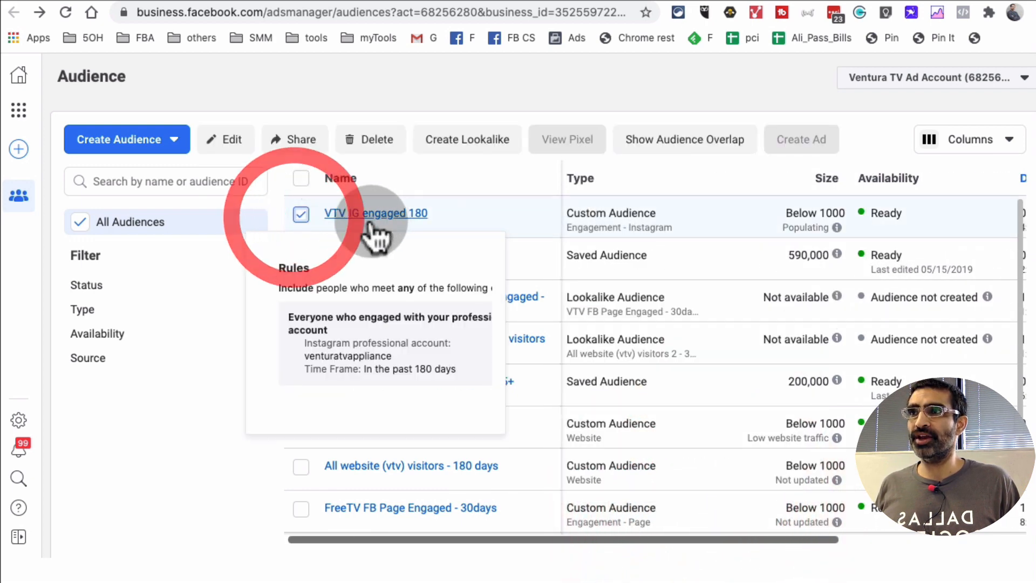
{"action": "mouse_move", "coordinate": [837, 228]}
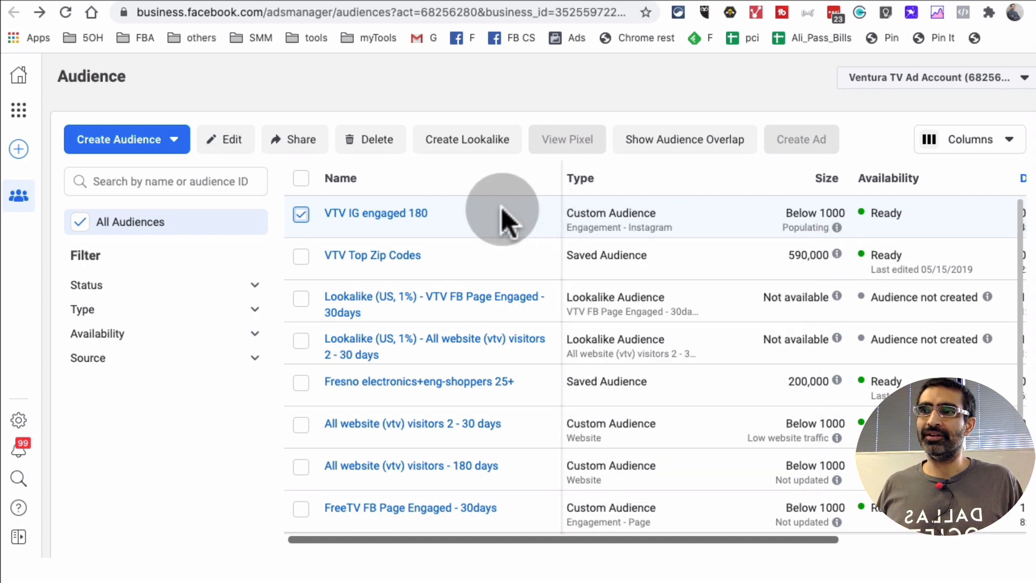
{"action": "scroll", "coordinate": [786, 282], "scroll_direction": "down", "scroll_amount": 1}
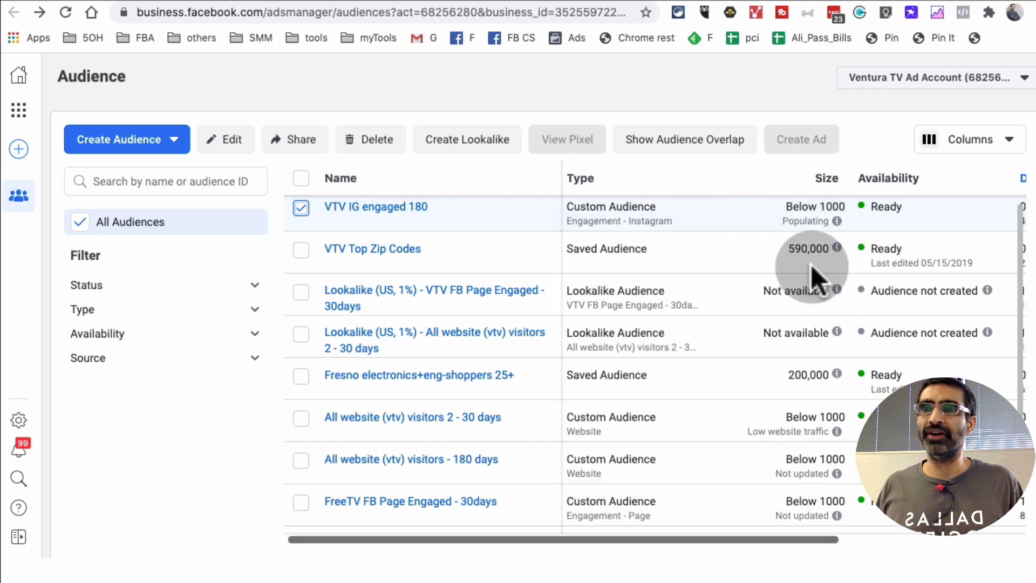
{"action": "scroll", "coordinate": [812, 264], "scroll_direction": "down", "scroll_amount": 1}
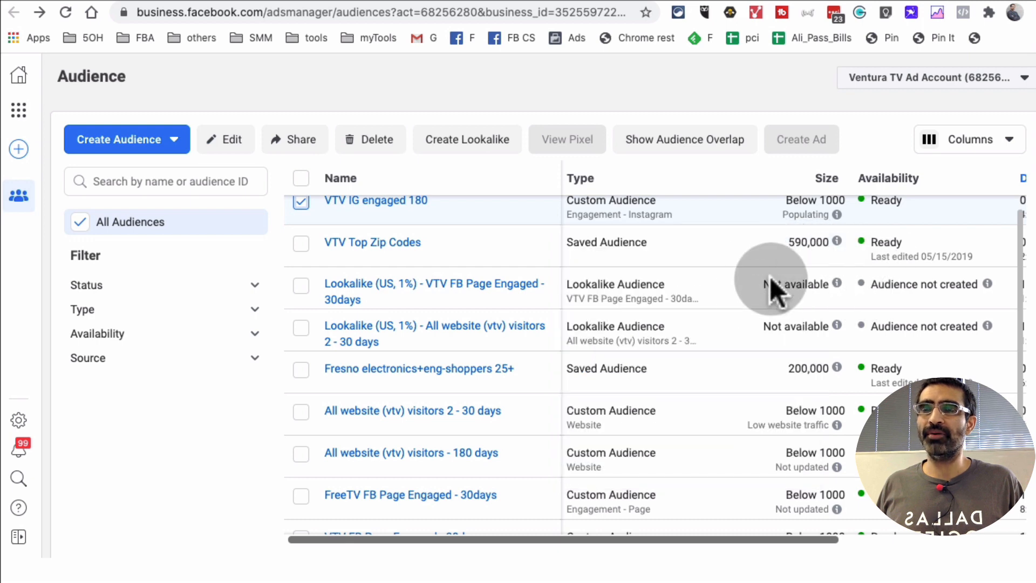
{"action": "scroll", "coordinate": [752, 297], "scroll_direction": "down", "scroll_amount": 1}
{"action": "scroll", "coordinate": [755, 305], "scroll_direction": "down", "scroll_amount": 3}
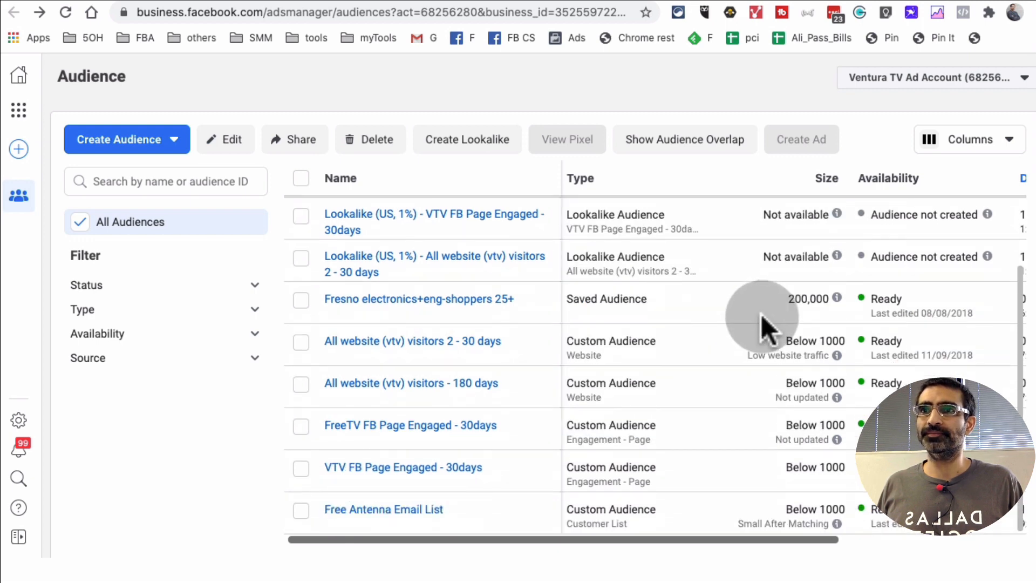
{"action": "scroll", "coordinate": [760, 313], "scroll_direction": "up", "scroll_amount": 2}
{"action": "scroll", "coordinate": [759, 314], "scroll_direction": "down", "scroll_amount": 2}
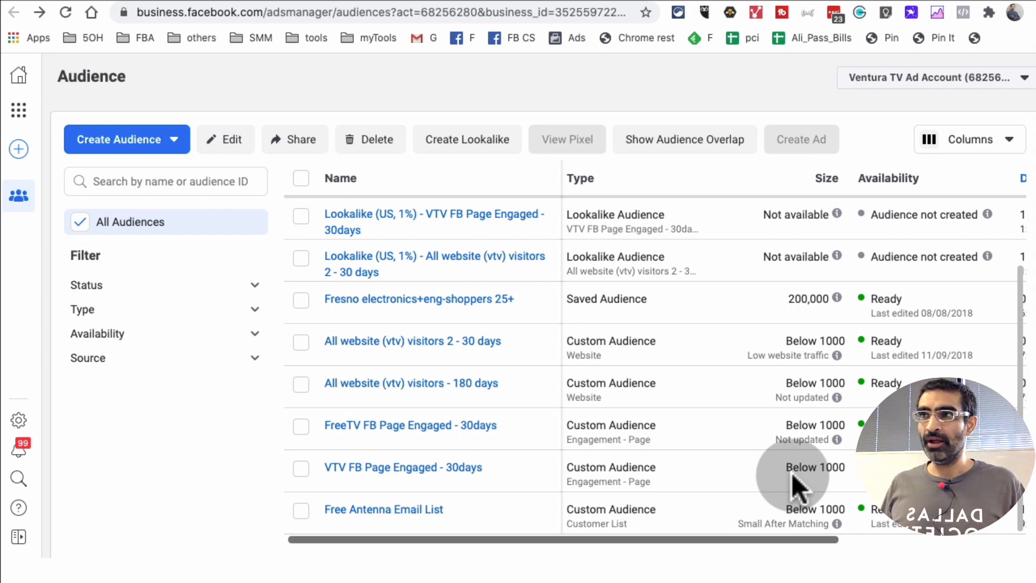
- Return from the audience list to the Ads Manager campaigns overview and refresh the campaign data
{"action": "scroll", "coordinate": [792, 473], "scroll_direction": "up", "scroll_amount": 2}
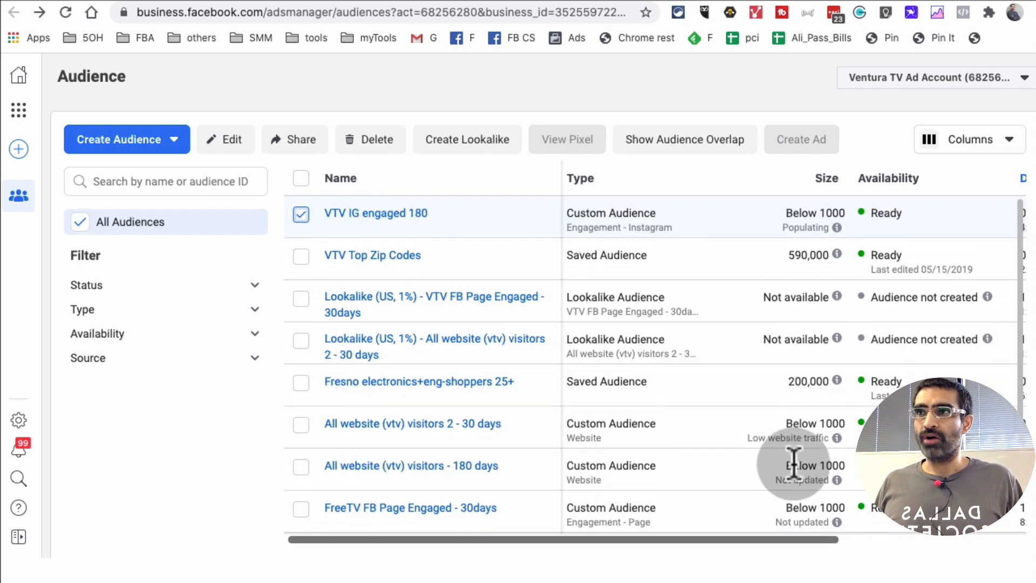
{"action": "mouse_move", "coordinate": [385, 264]}
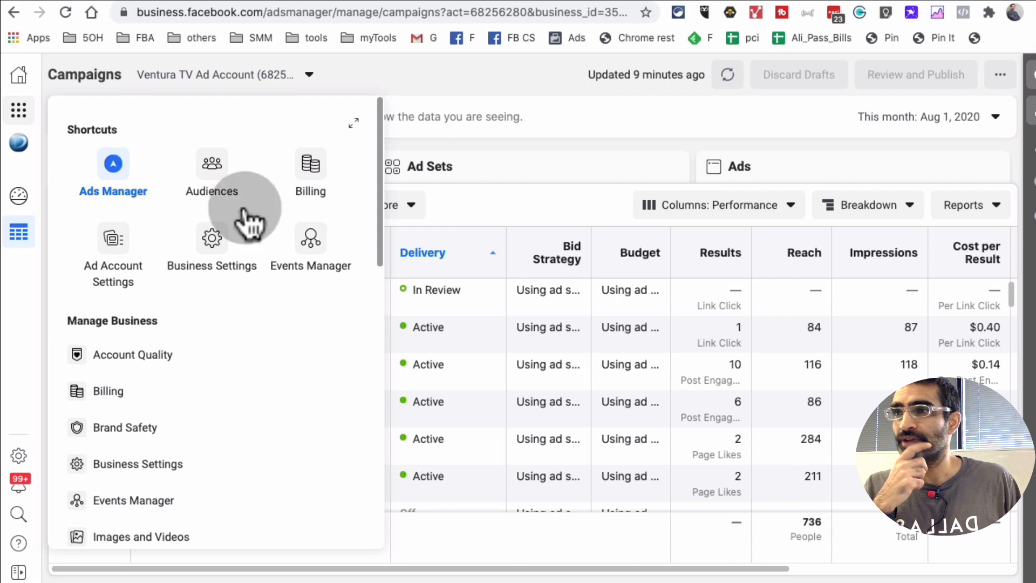
{"action": "left_click", "coordinate": [391, 86]}
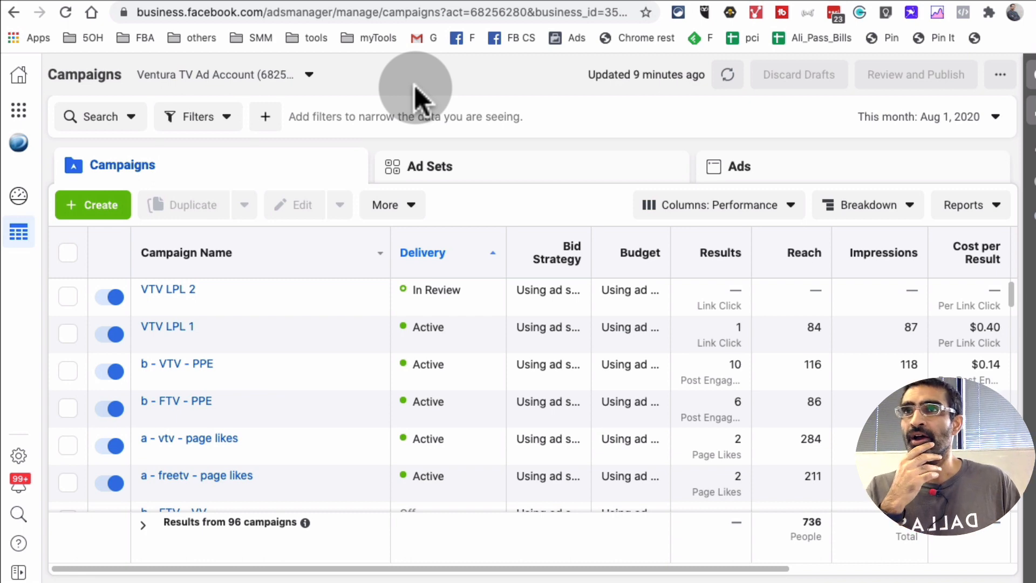
{"action": "left_click", "coordinate": [727, 75]}
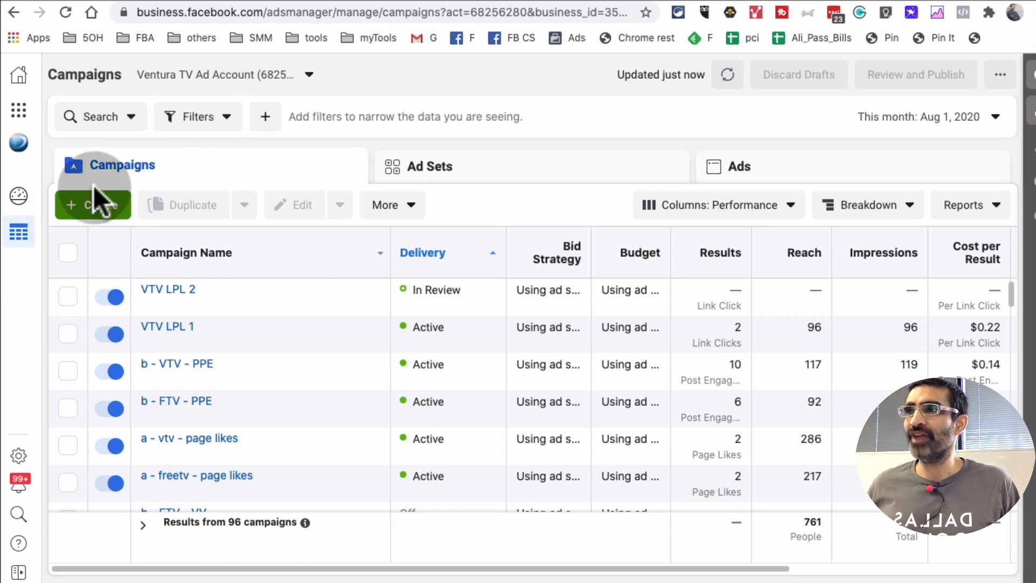
- Start creating a new campaign with Traffic as its marketing objective
{"action": "left_click", "coordinate": [99, 208]}
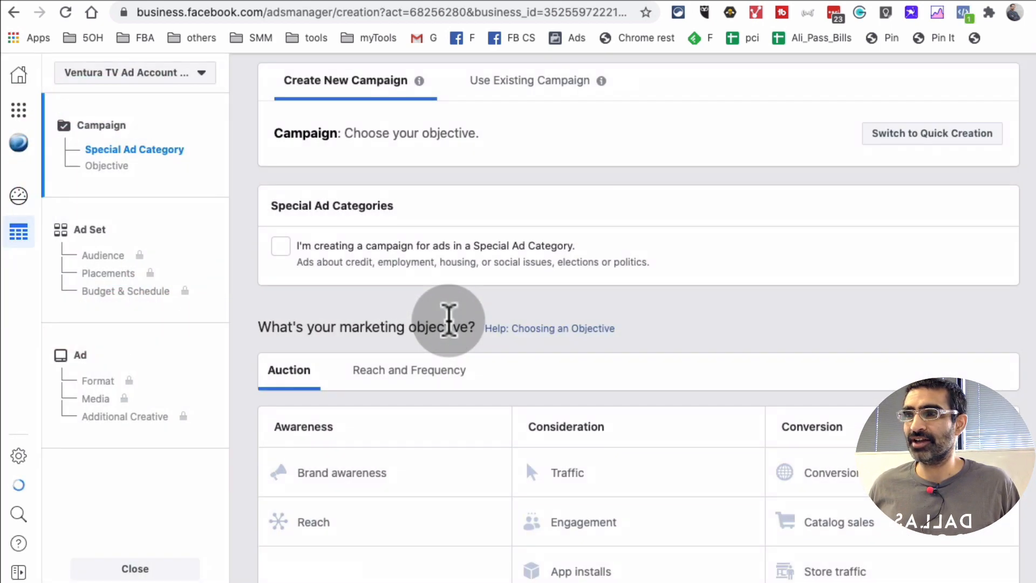
{"action": "scroll", "coordinate": [615, 411], "scroll_direction": "down", "scroll_amount": 3}
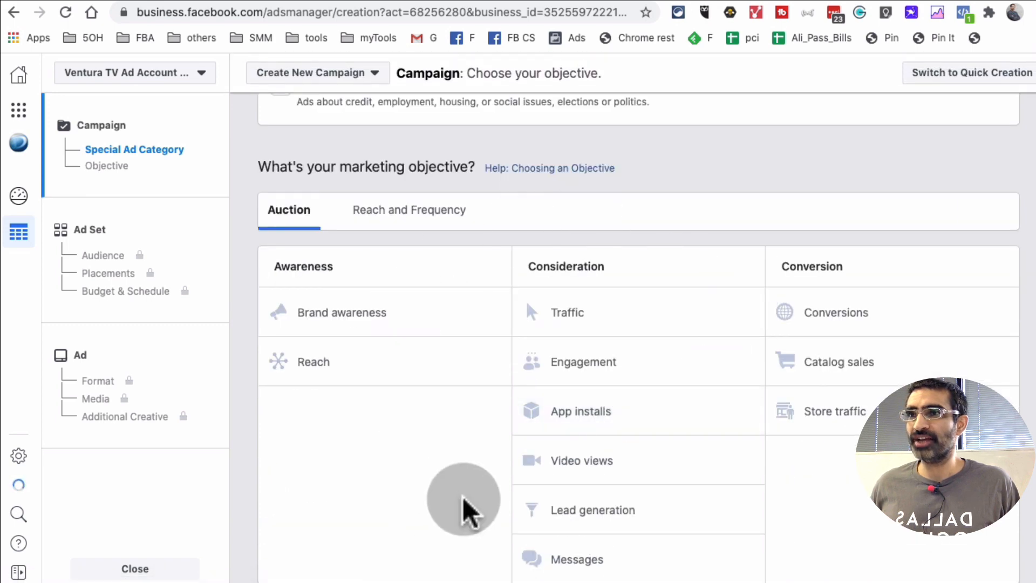
{"action": "left_click", "coordinate": [531, 305]}
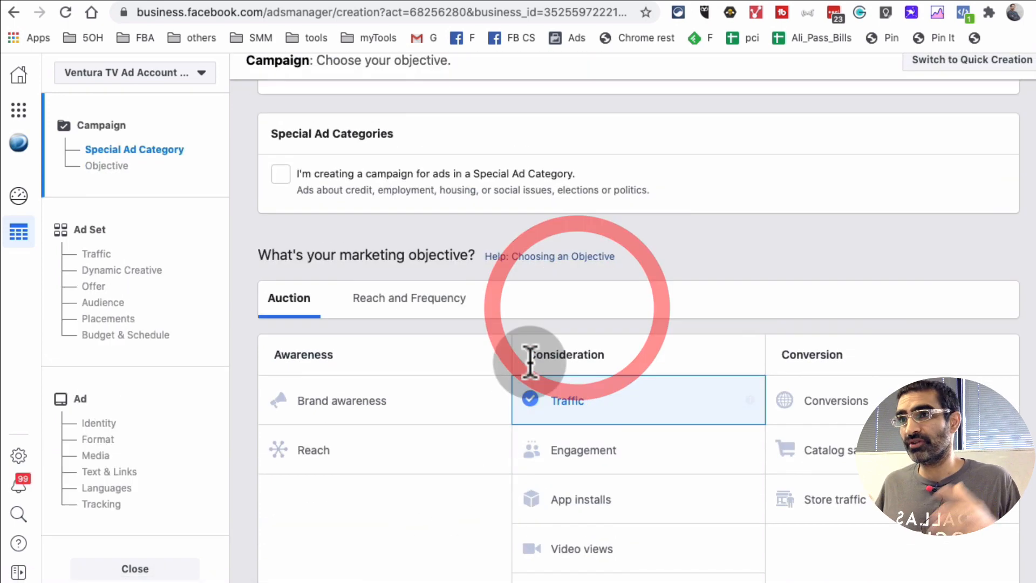
- Name the campaign "Test Traffic" and continue to the ad set settings
{"action": "scroll", "coordinate": [648, 436], "scroll_direction": "down", "scroll_amount": 5}
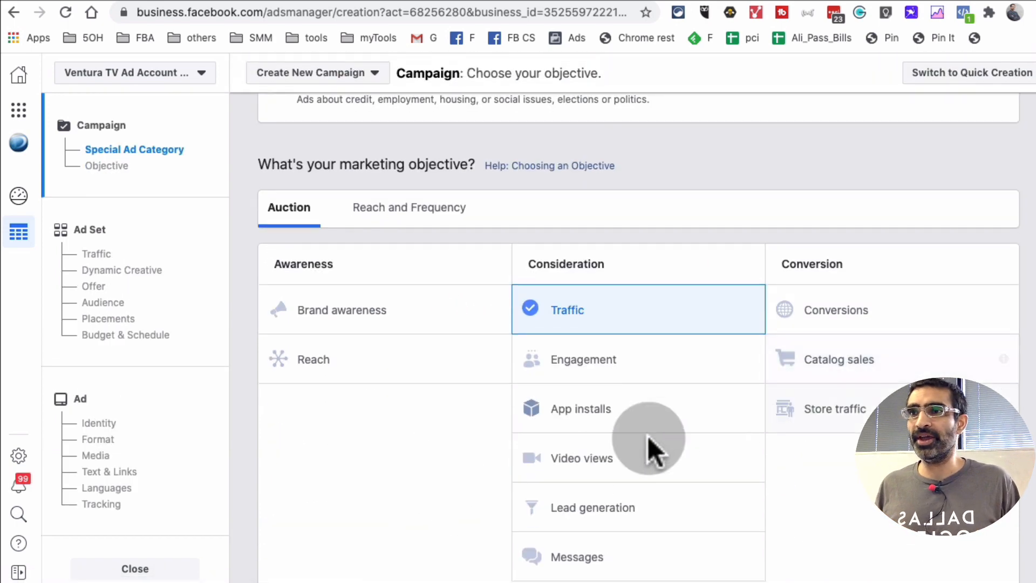
{"action": "scroll", "coordinate": [595, 344], "scroll_direction": "down", "scroll_amount": 5}
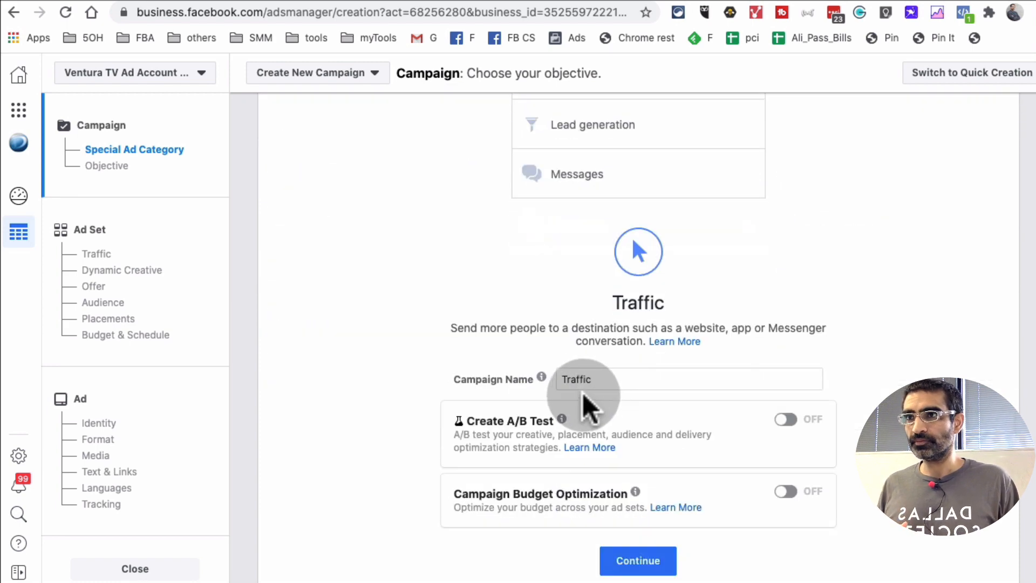
{"action": "left_click", "coordinate": [567, 381]}
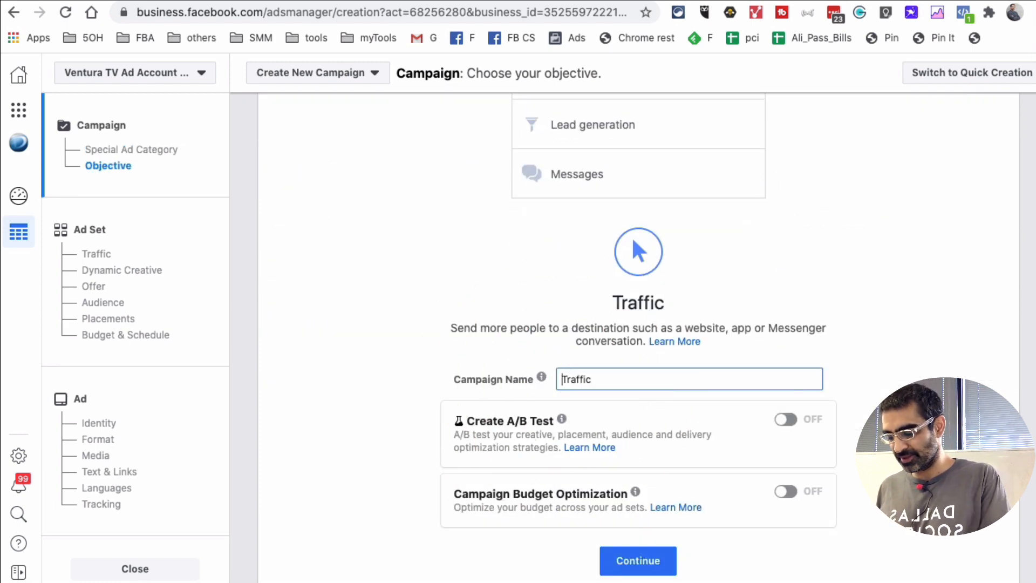
{"action": "type", "text": "Test"}
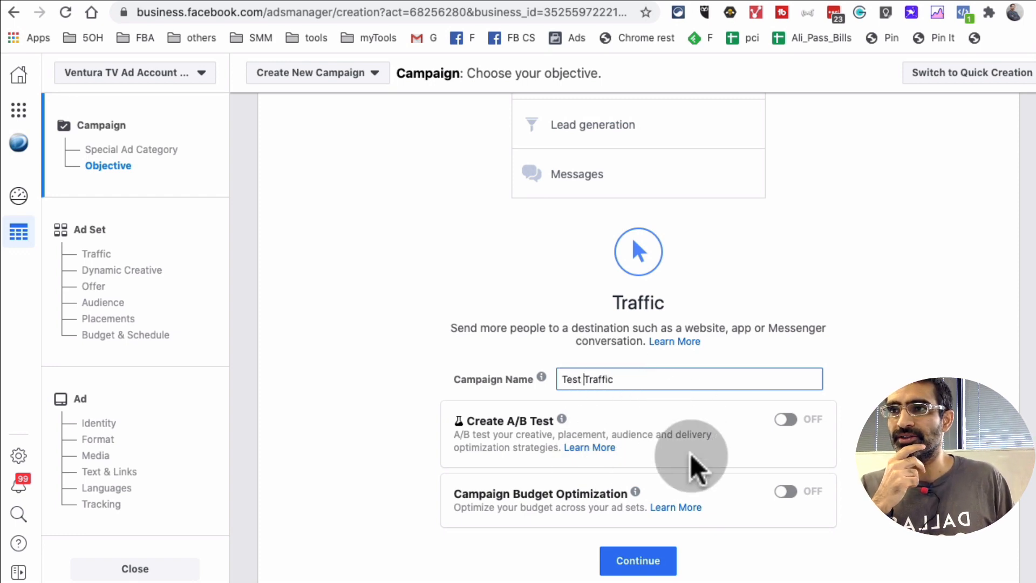
{"action": "left_click", "coordinate": [626, 562]}
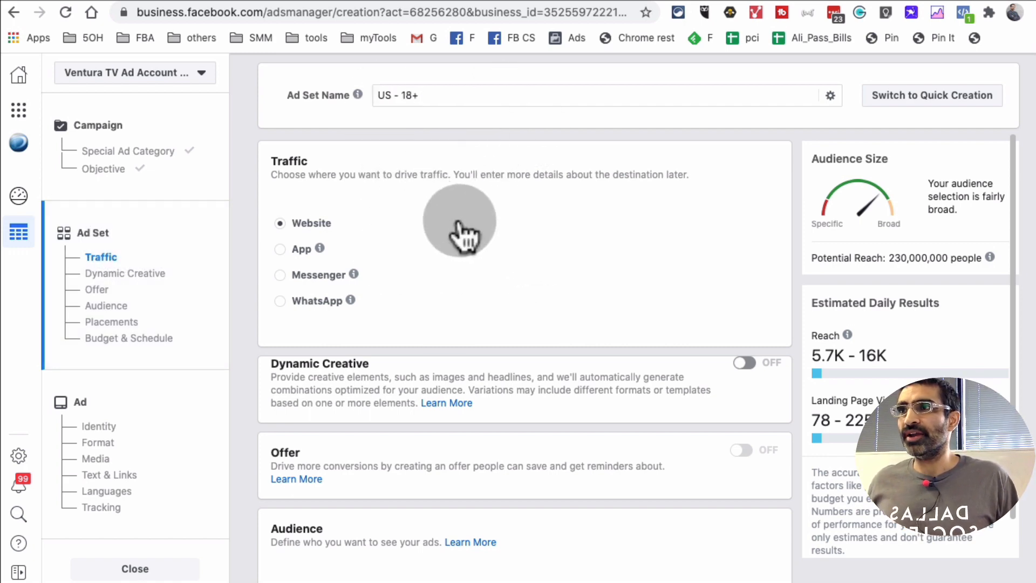
- Add the VTV IG engaged 180 custom audience to the ad set's audience targeting
{"action": "scroll", "coordinate": [462, 232], "scroll_direction": "down", "scroll_amount": 3}
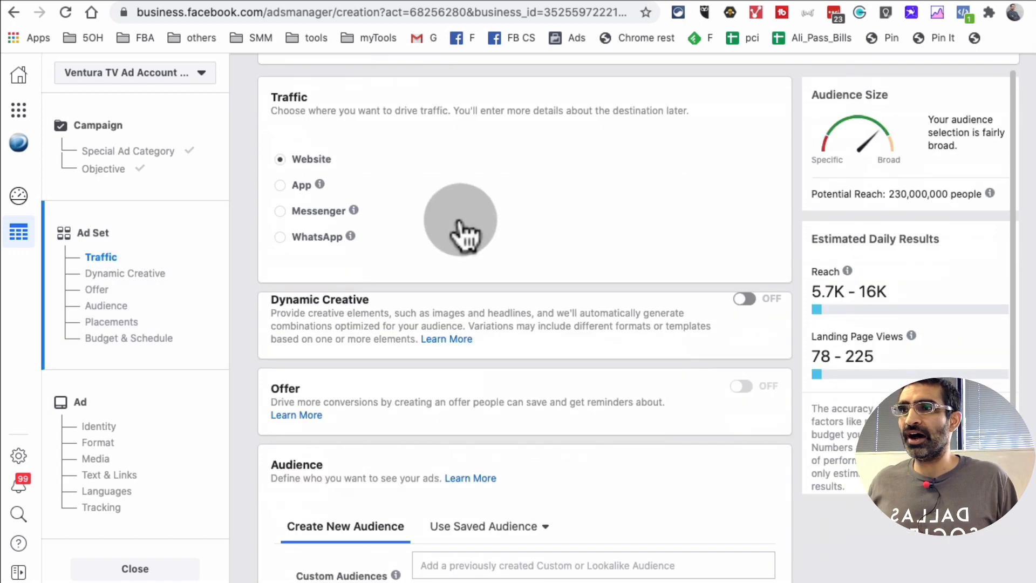
{"action": "scroll", "coordinate": [461, 227], "scroll_direction": "down", "scroll_amount": 6}
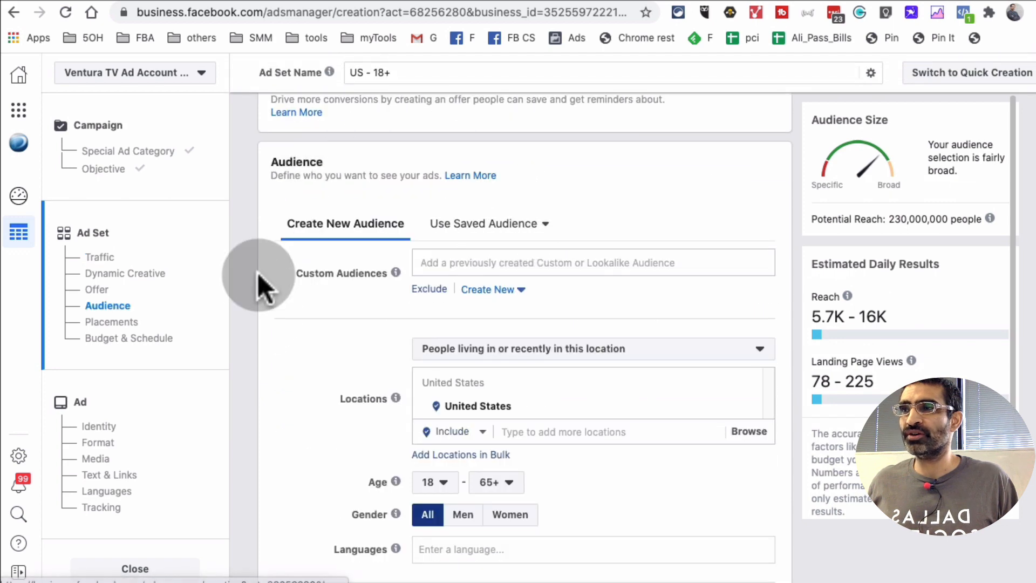
{"action": "double_click", "coordinate": [301, 163]}
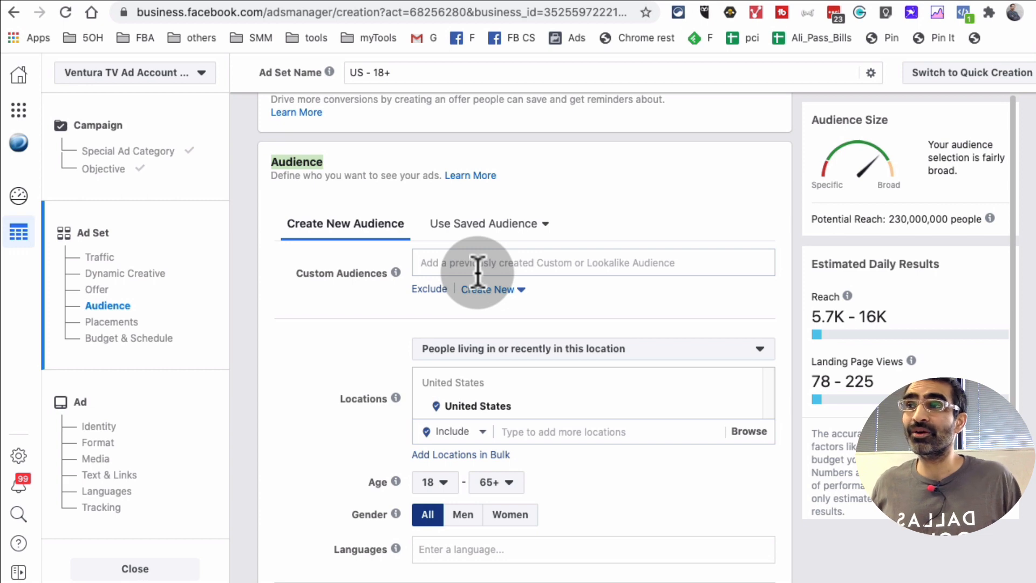
{"action": "scroll", "coordinate": [532, 275], "scroll_direction": "down", "scroll_amount": 1}
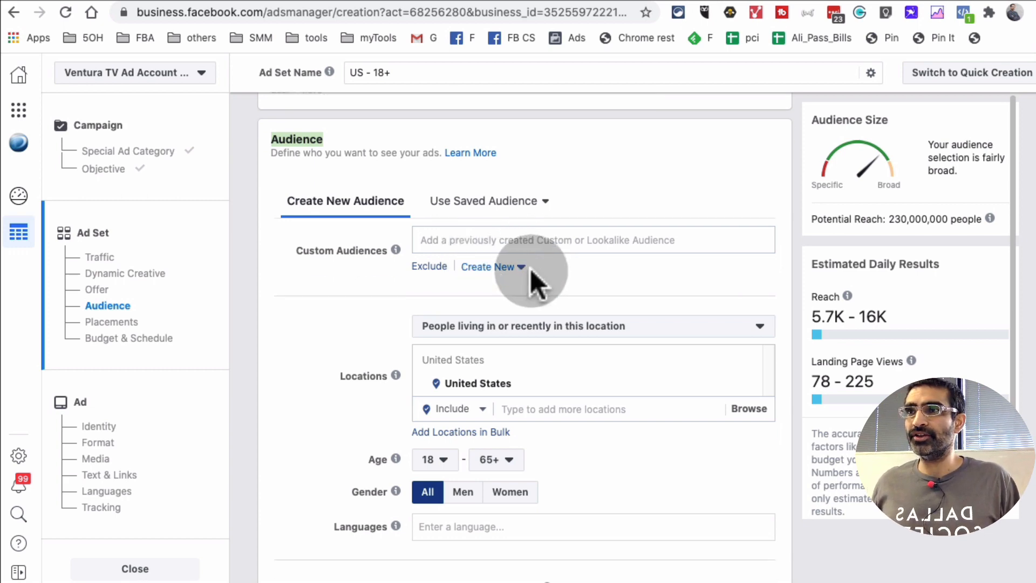
{"action": "left_click", "coordinate": [459, 217]}
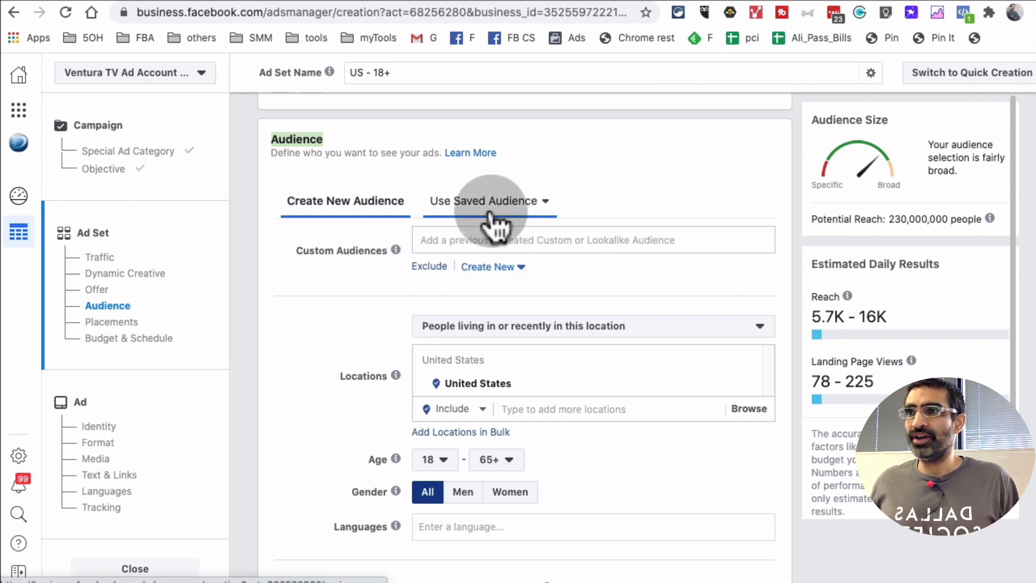
{"action": "left_click", "coordinate": [523, 216]}
{"action": "left_click", "coordinate": [659, 165]}
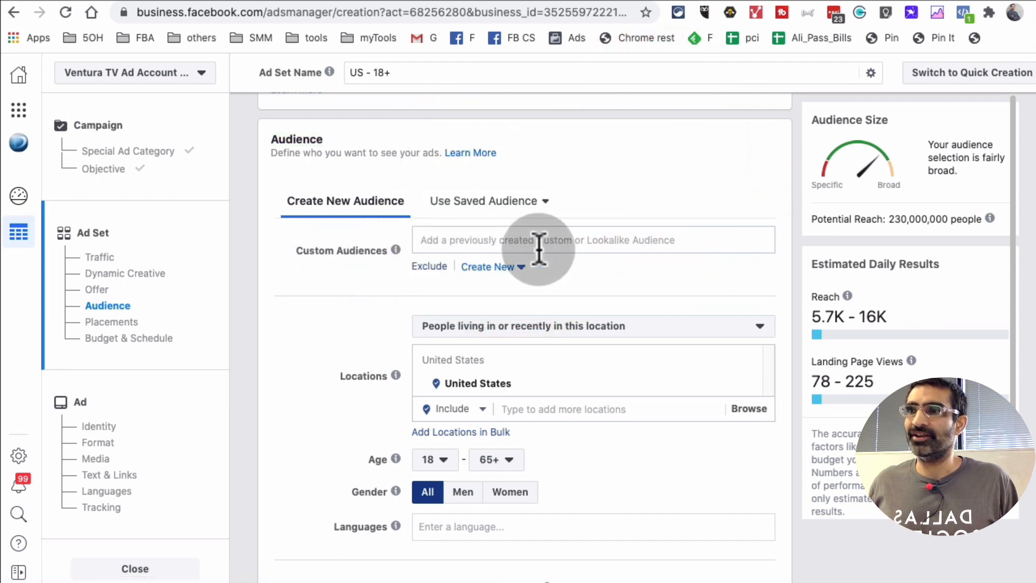
{"action": "scroll", "coordinate": [673, 254], "scroll_direction": "down", "scroll_amount": 1}
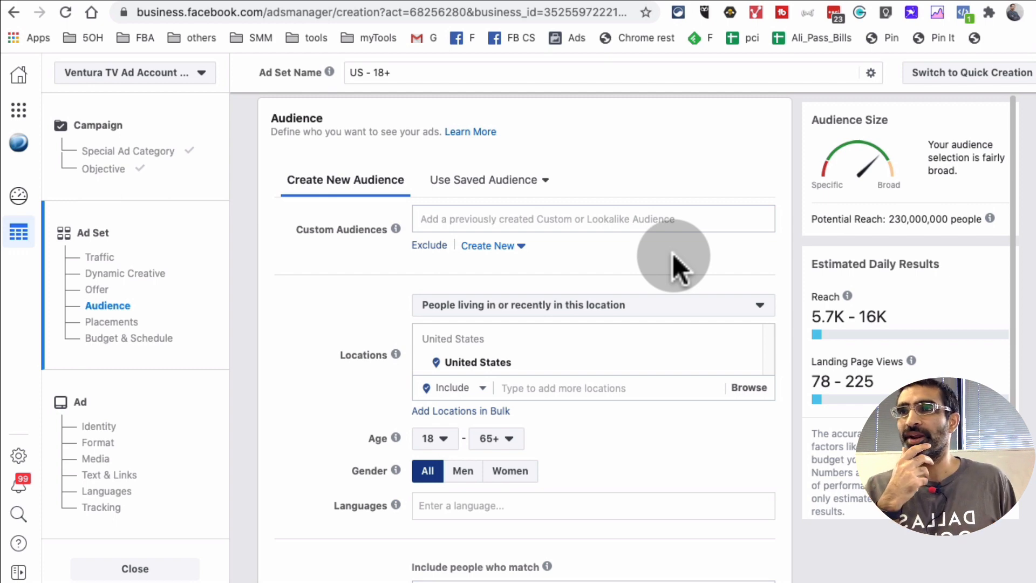
{"action": "left_click", "coordinate": [448, 218]}
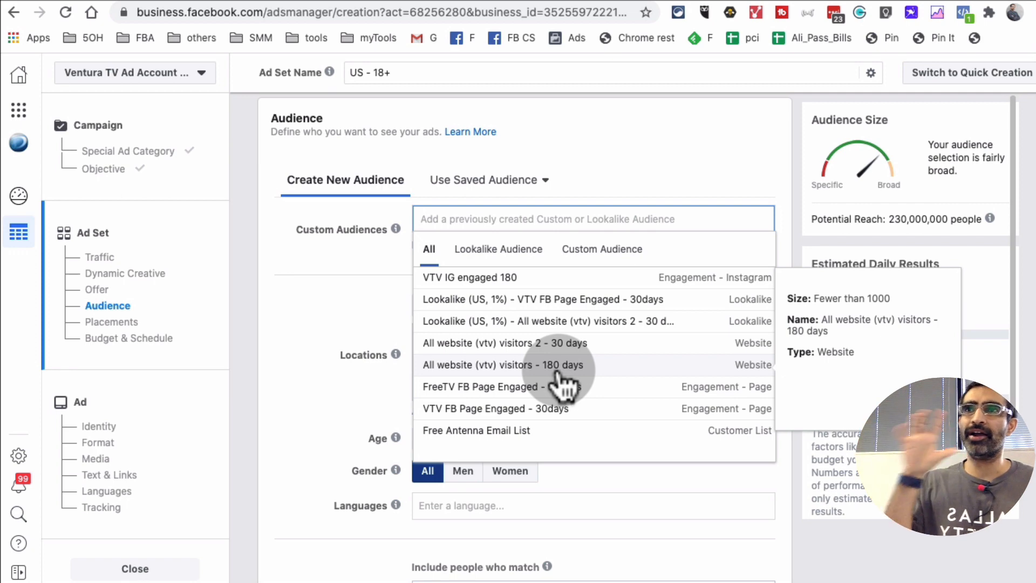
{"action": "left_click", "coordinate": [466, 282]}
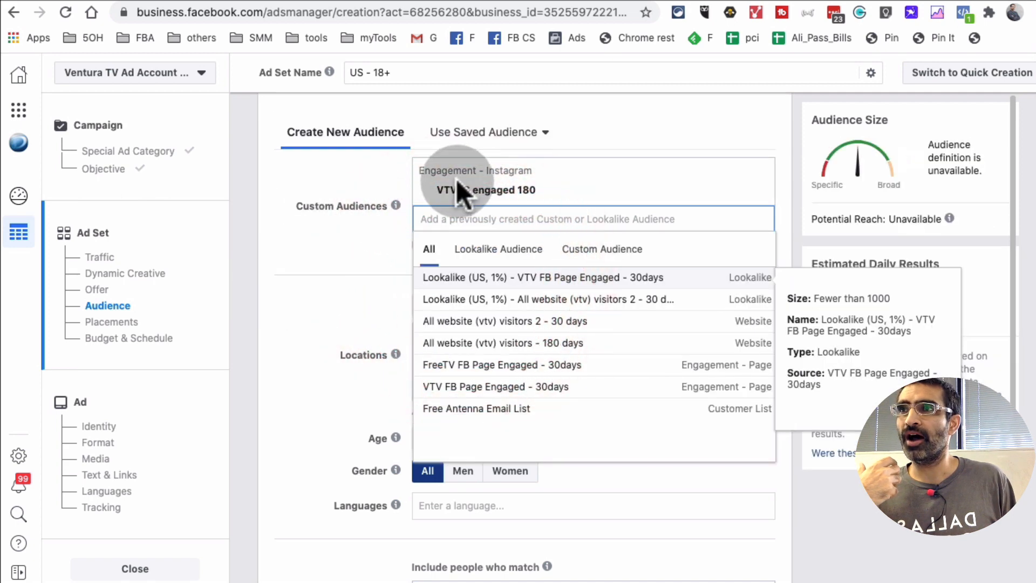
{"action": "left_click", "coordinate": [345, 293]}
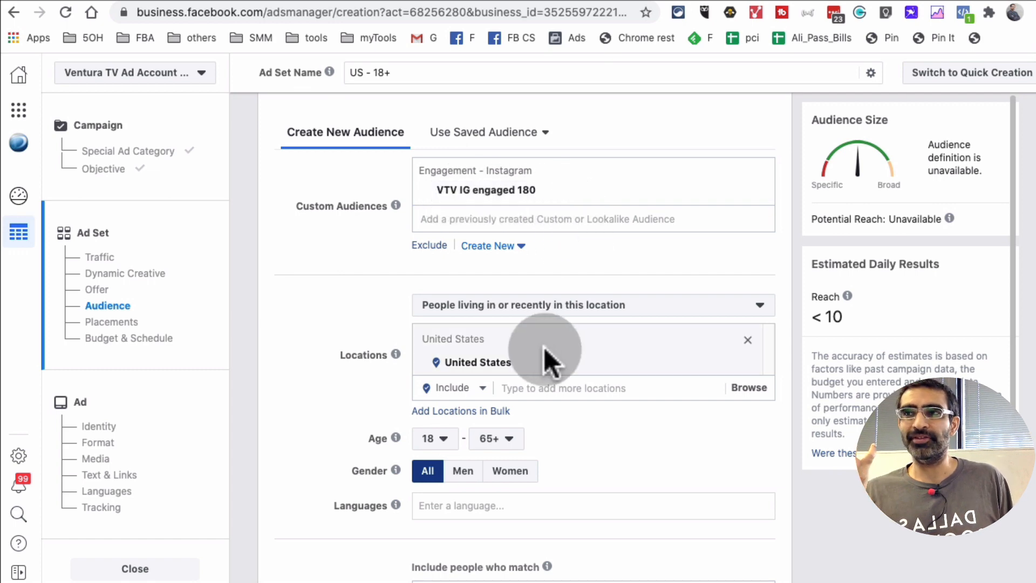
- Review the ad set's targeting, placements, budget and schedule, and the custom audience it uses
{"action": "scroll", "coordinate": [544, 351], "scroll_direction": "down", "scroll_amount": 1}
{"action": "scroll", "coordinate": [543, 354], "scroll_direction": "down", "scroll_amount": 10}
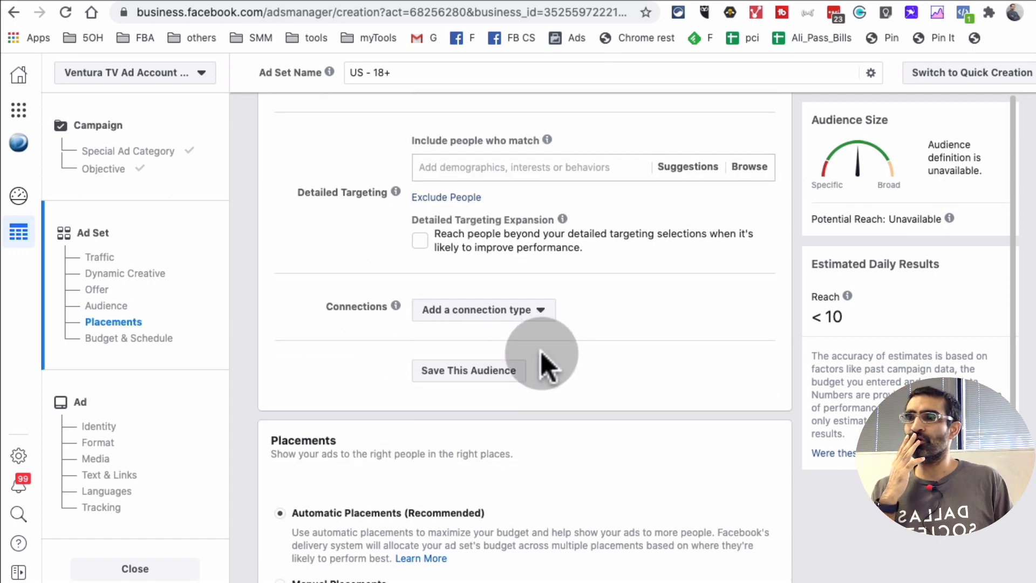
{"action": "scroll", "coordinate": [542, 367], "scroll_direction": "down", "scroll_amount": 4}
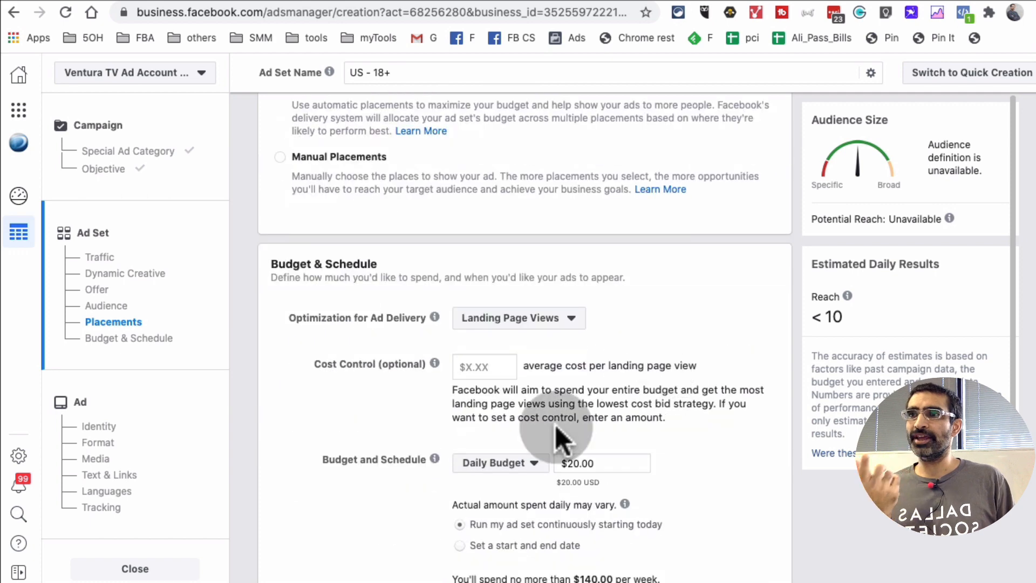
{"action": "scroll", "coordinate": [710, 430], "scroll_direction": "down", "scroll_amount": 3}
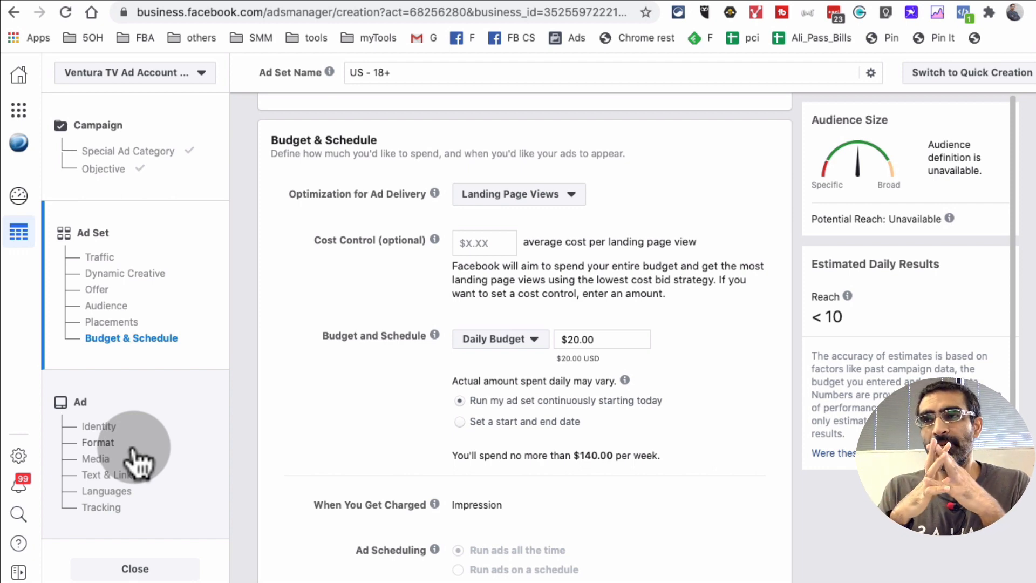
{"action": "scroll", "coordinate": [521, 273], "scroll_direction": "up", "scroll_amount": 15}
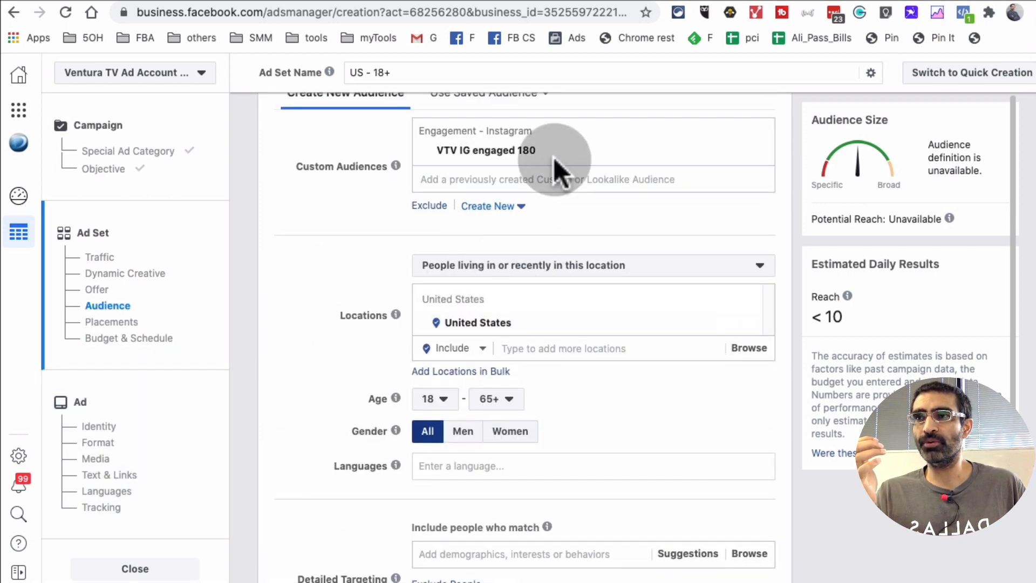
{"action": "scroll", "coordinate": [554, 162], "scroll_direction": "up", "scroll_amount": 1}
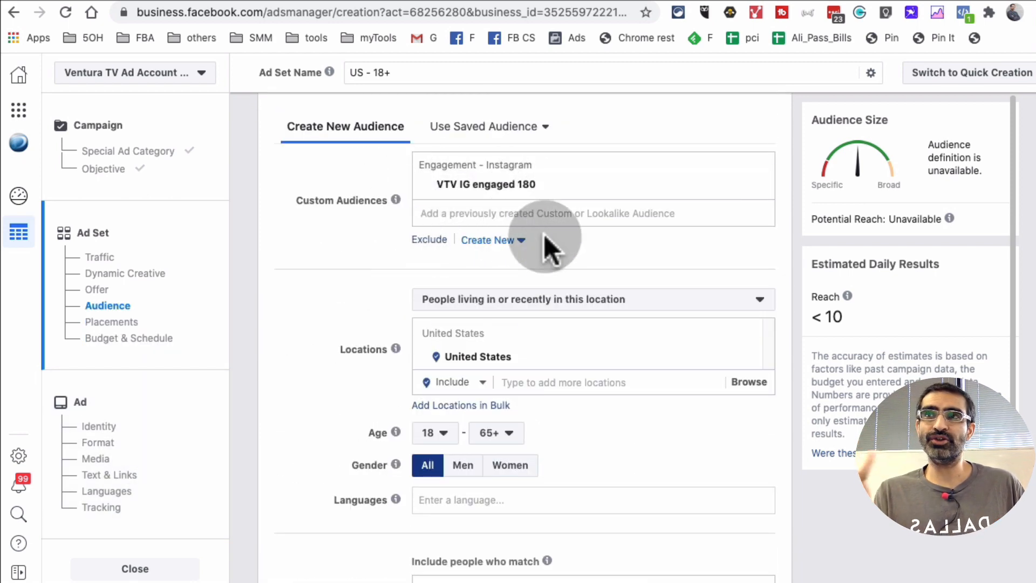
{"action": "scroll", "coordinate": [544, 234], "scroll_direction": "down", "scroll_amount": 15}
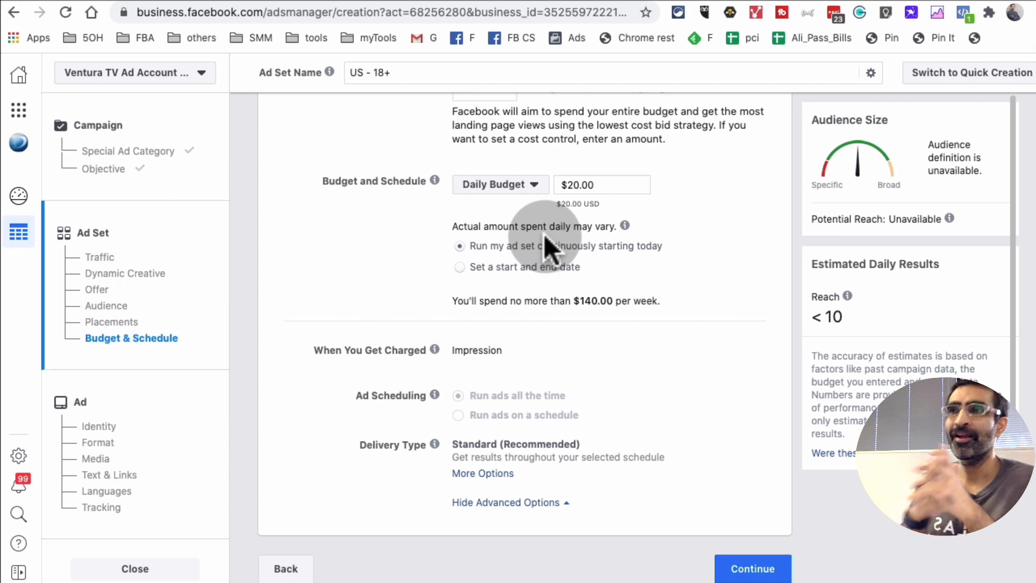
{"action": "scroll", "coordinate": [545, 237], "scroll_direction": "up", "scroll_amount": 15}
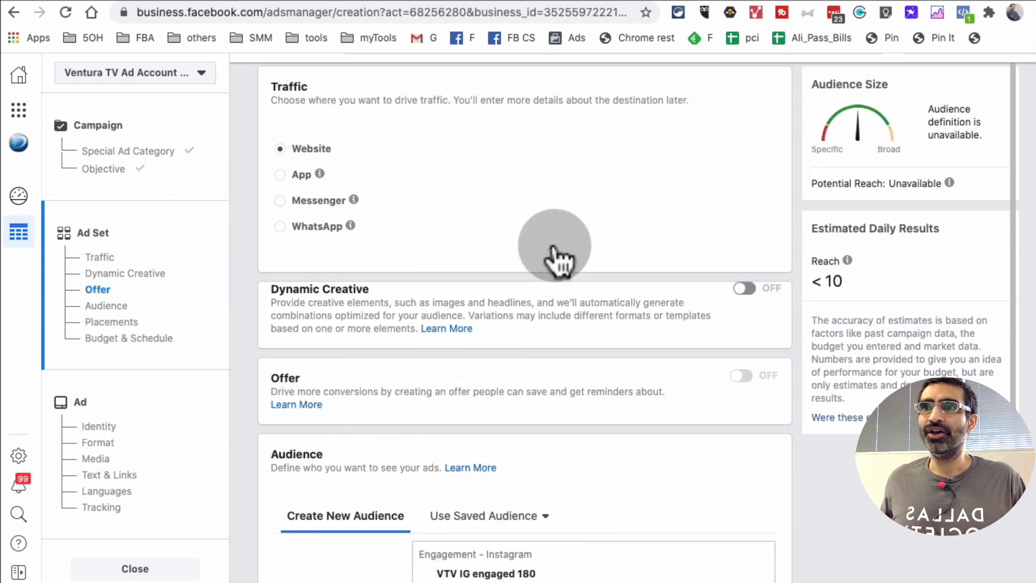
{"action": "scroll", "coordinate": [554, 244], "scroll_direction": "down", "scroll_amount": 2}
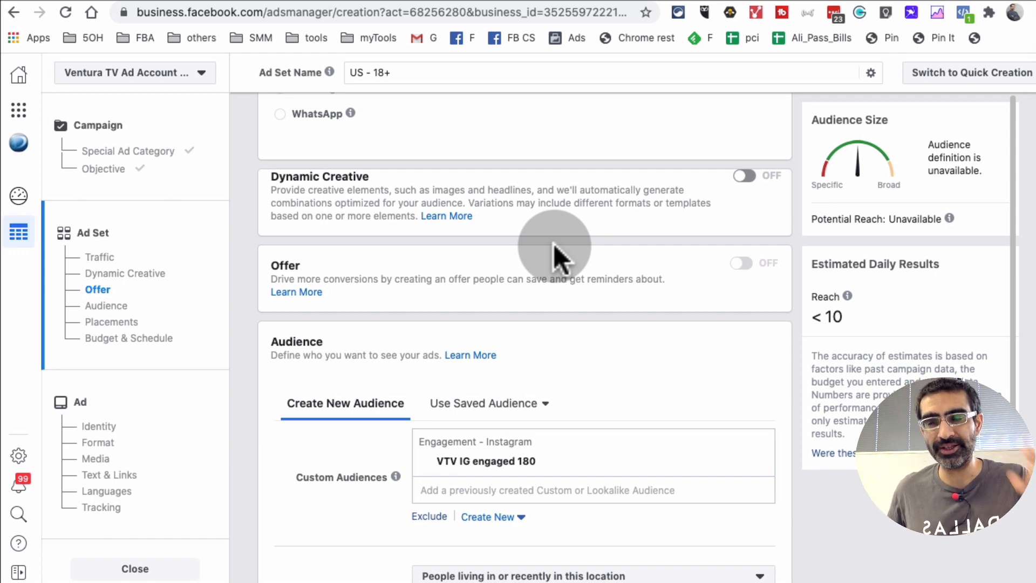
{"action": "scroll", "coordinate": [555, 228], "scroll_direction": "down", "scroll_amount": 3}
{"action": "mouse_move", "coordinate": [389, 352]}
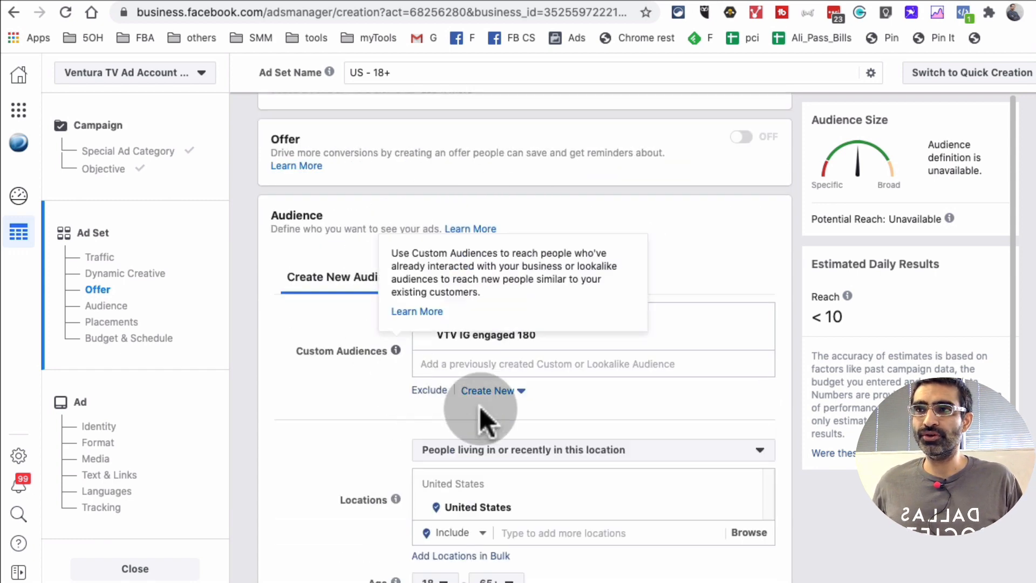